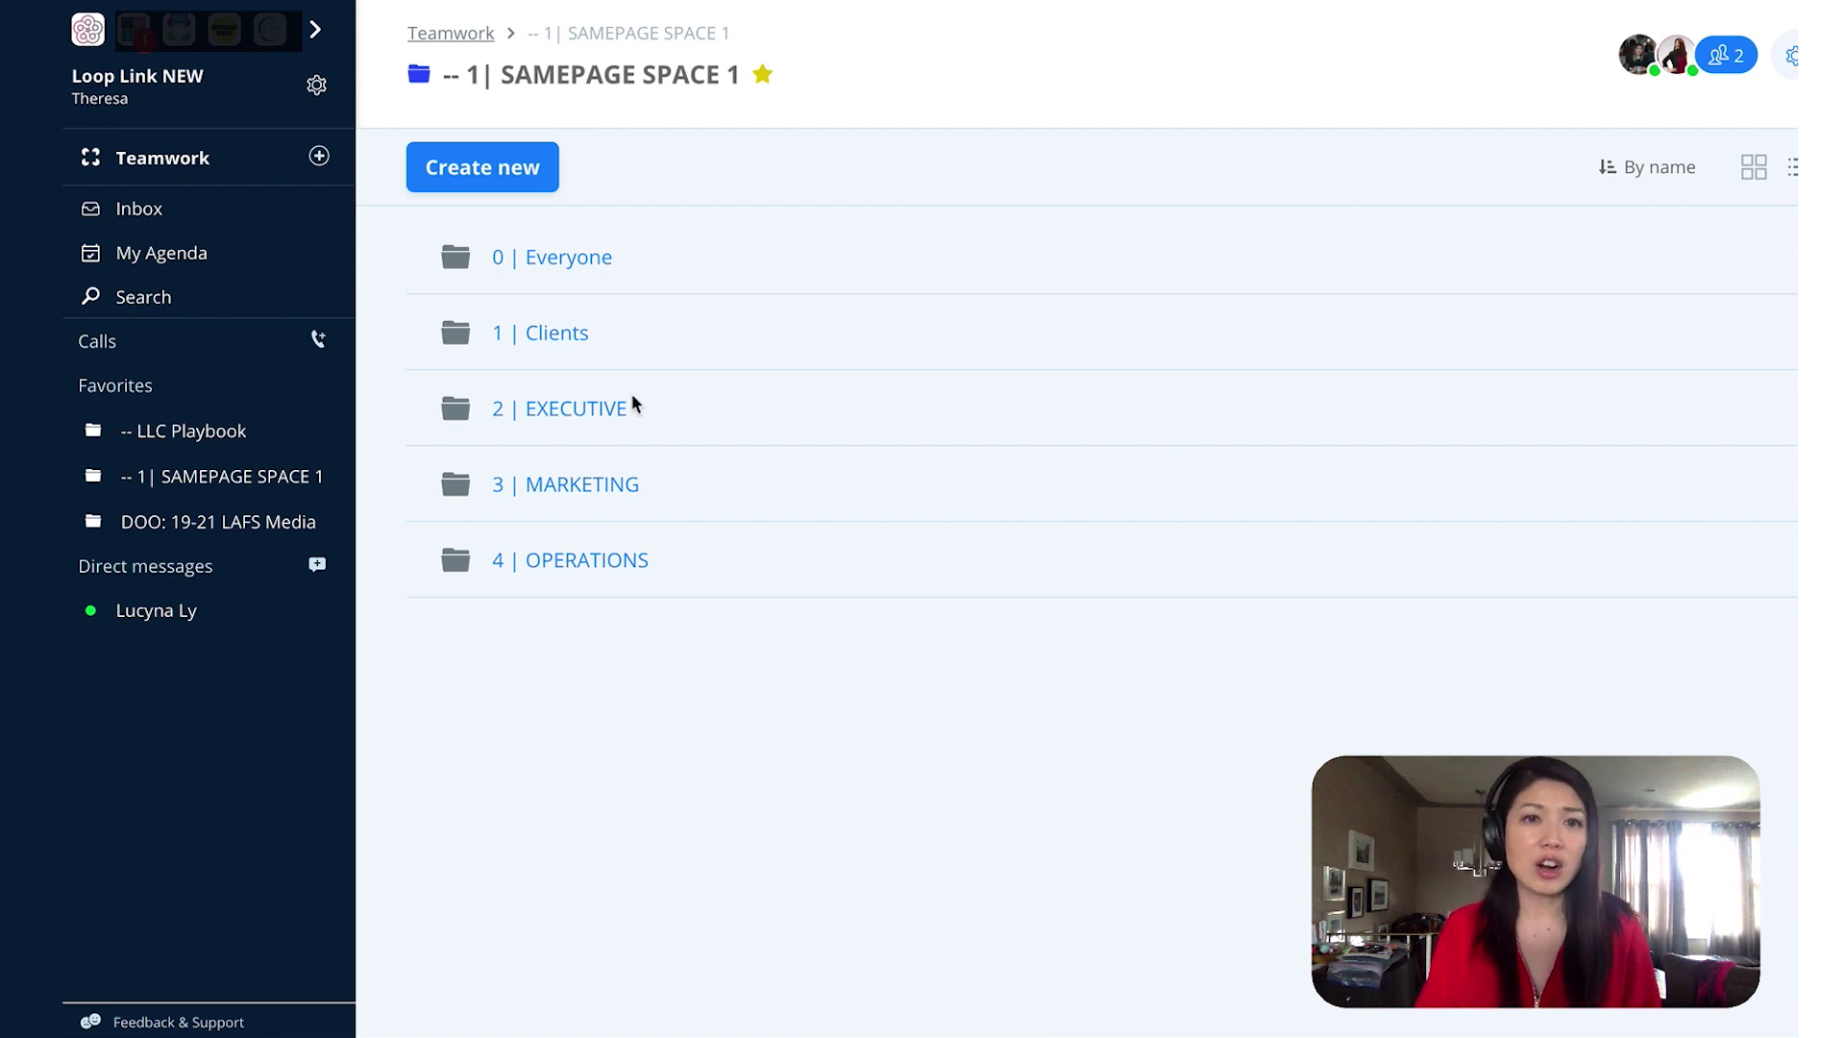
# Step: Open the Workflow_Blog page from the -- LLC Playbook folder inside 4 | OPERATIONS and view its workflow diagram
pyautogui.click(650, 563)
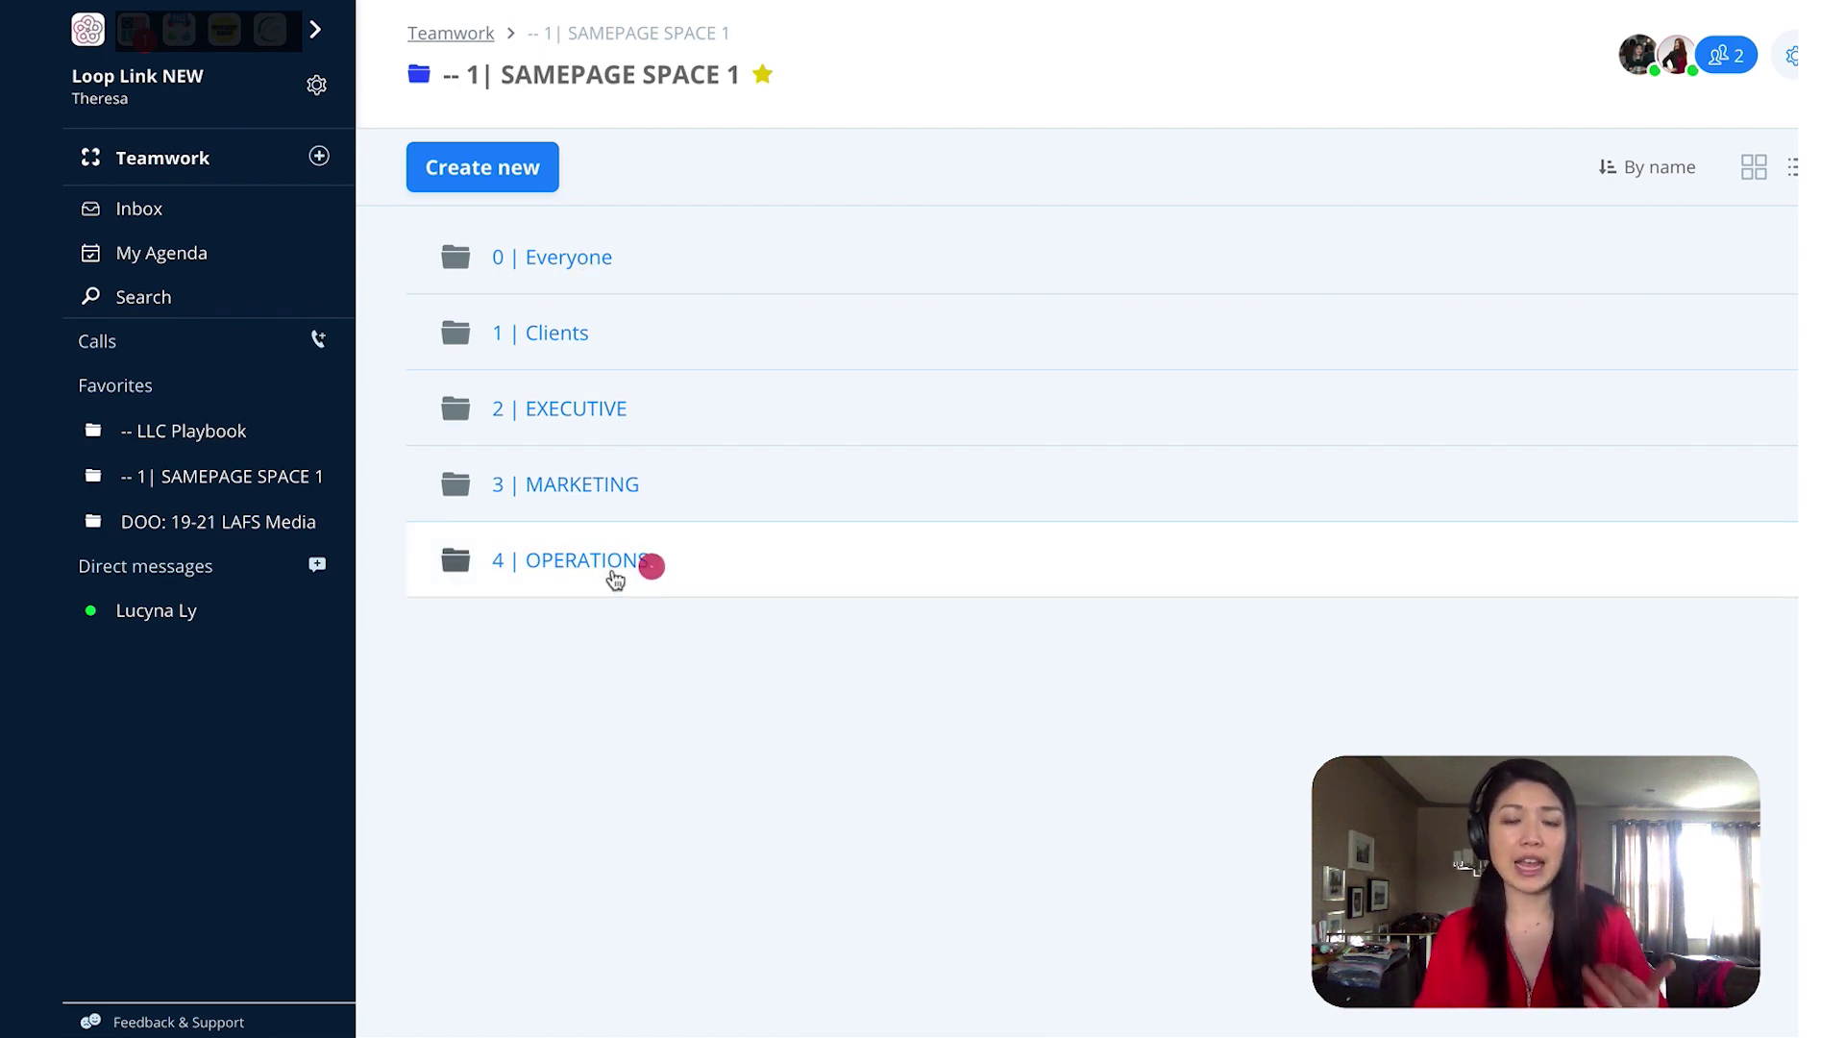
pyautogui.click(610, 269)
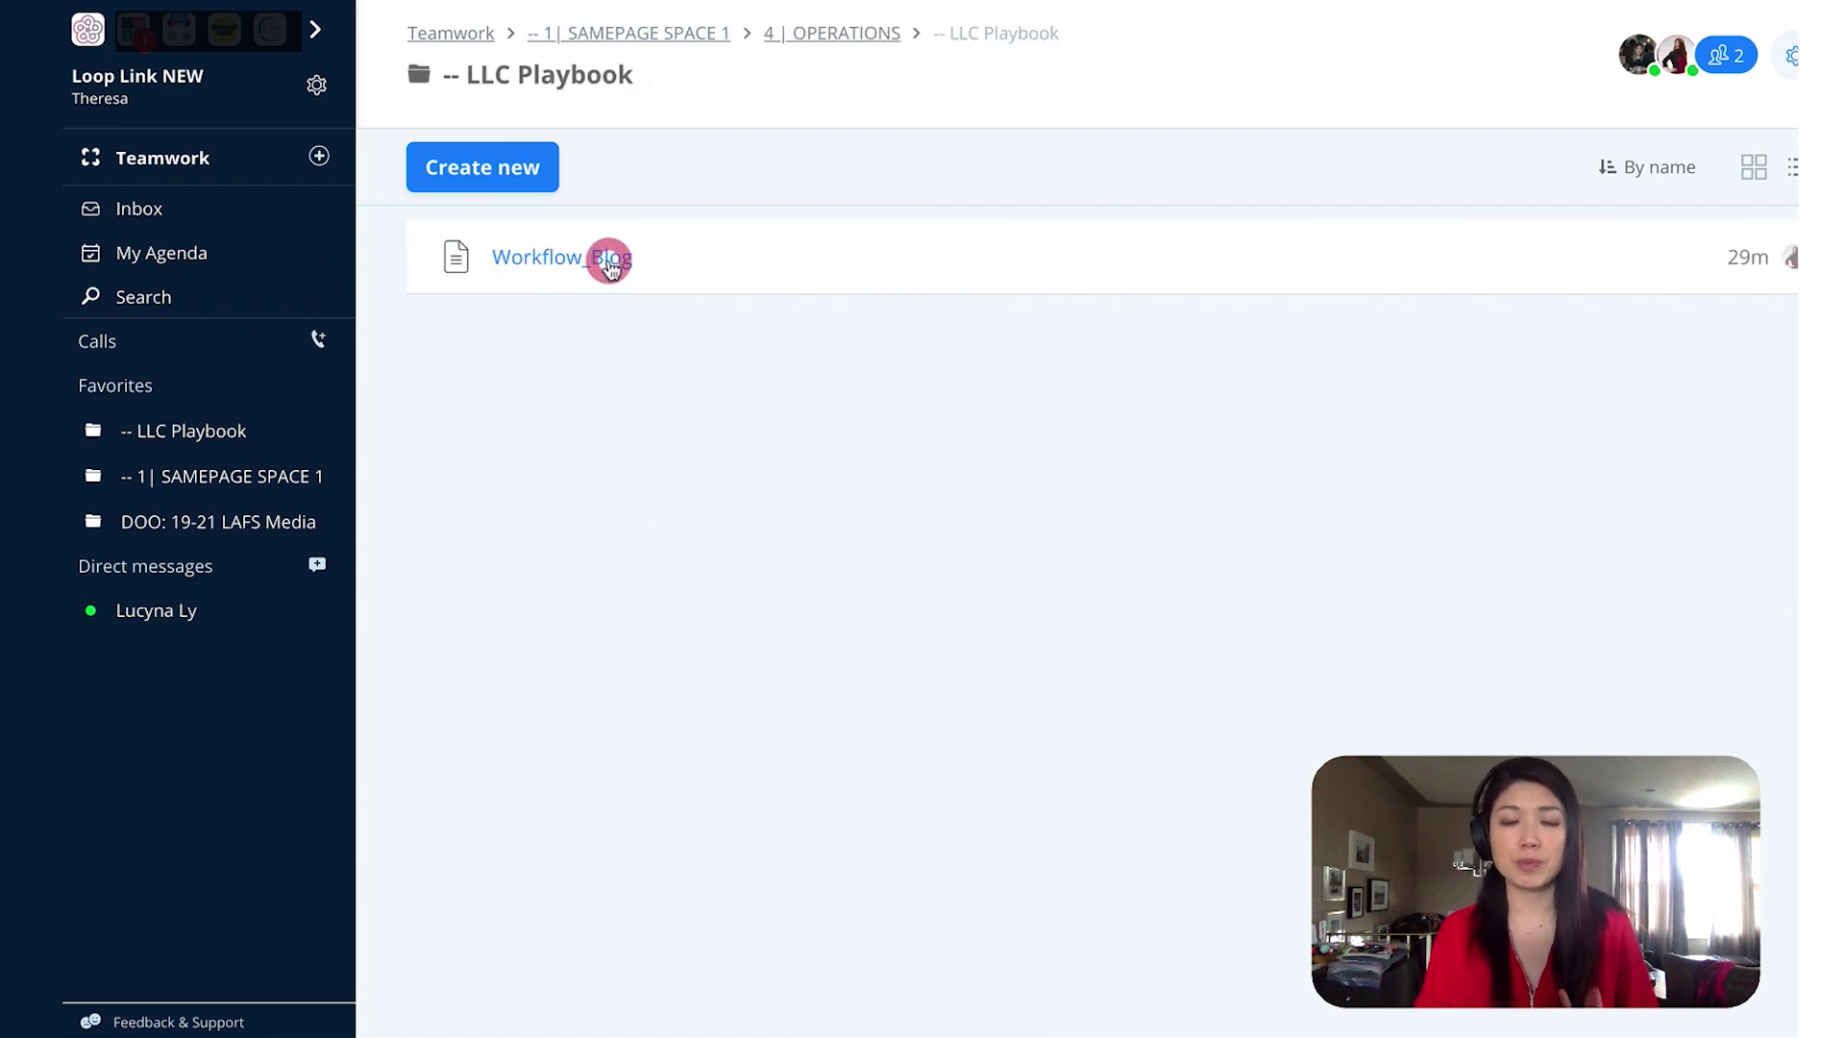
pyautogui.click(535, 259)
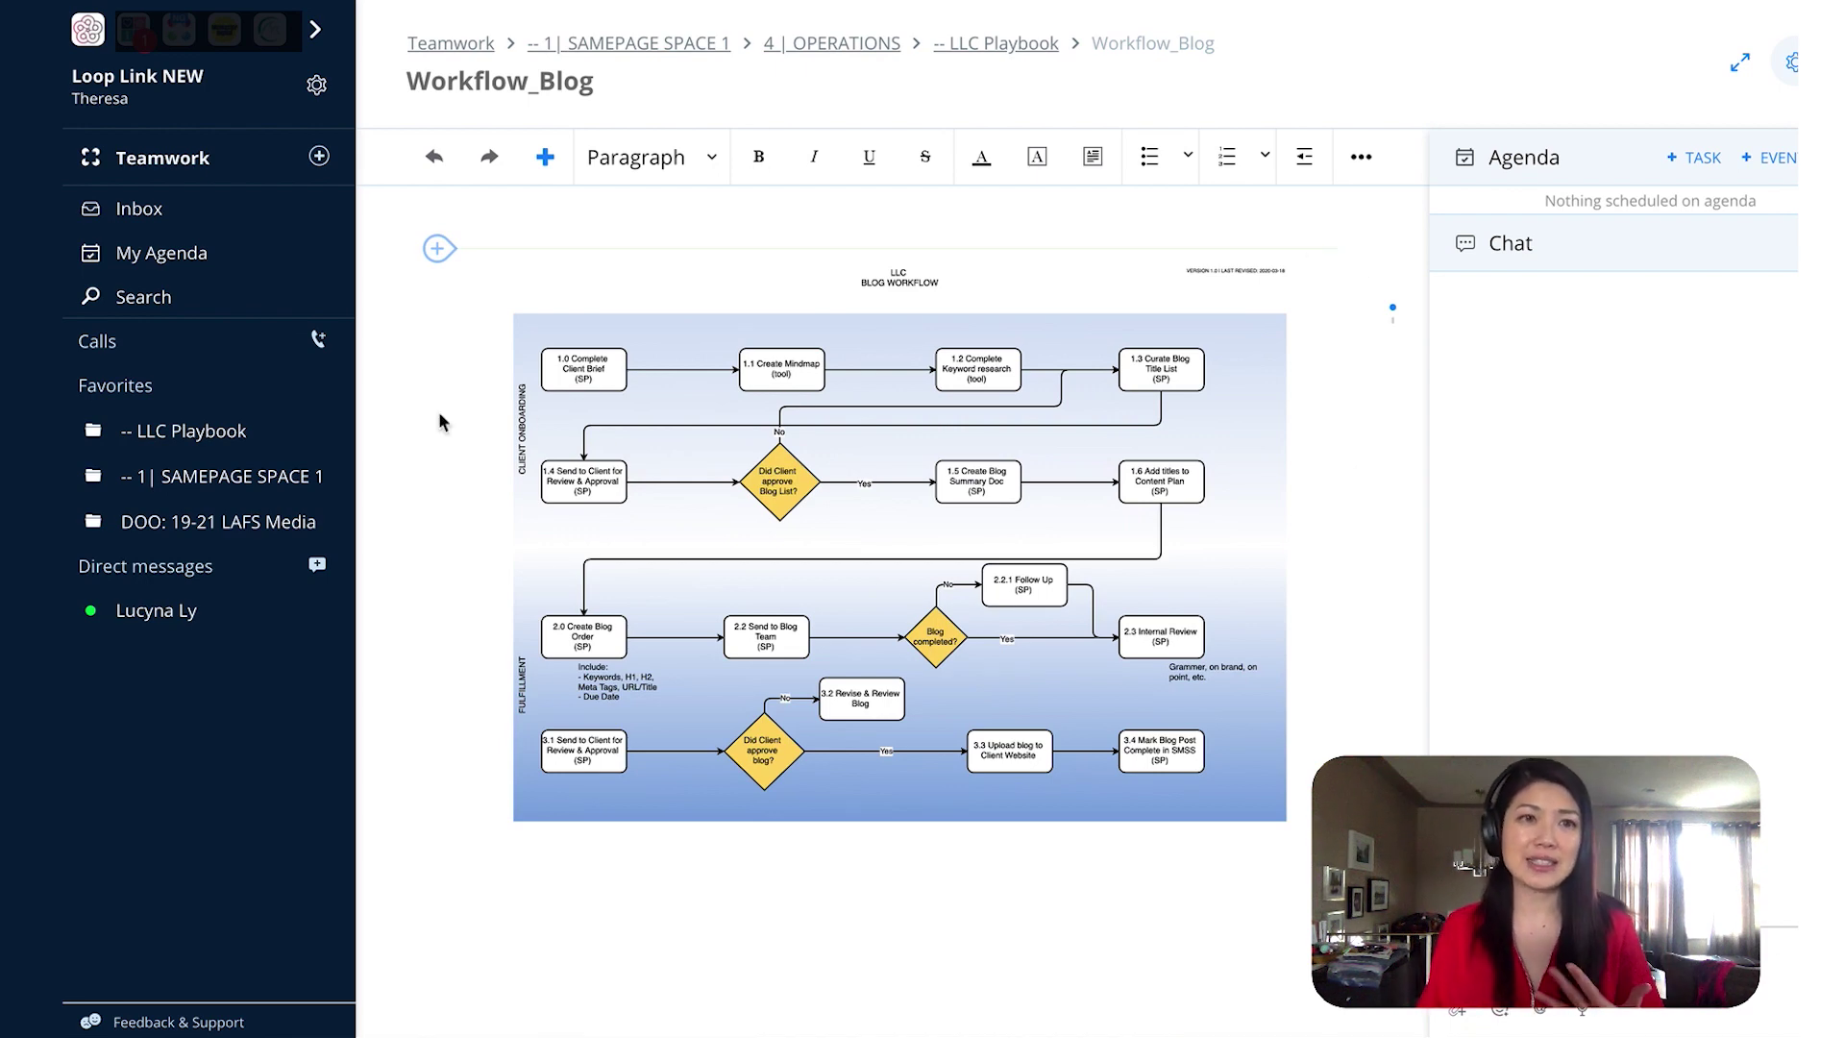
pyautogui.click(230, 213)
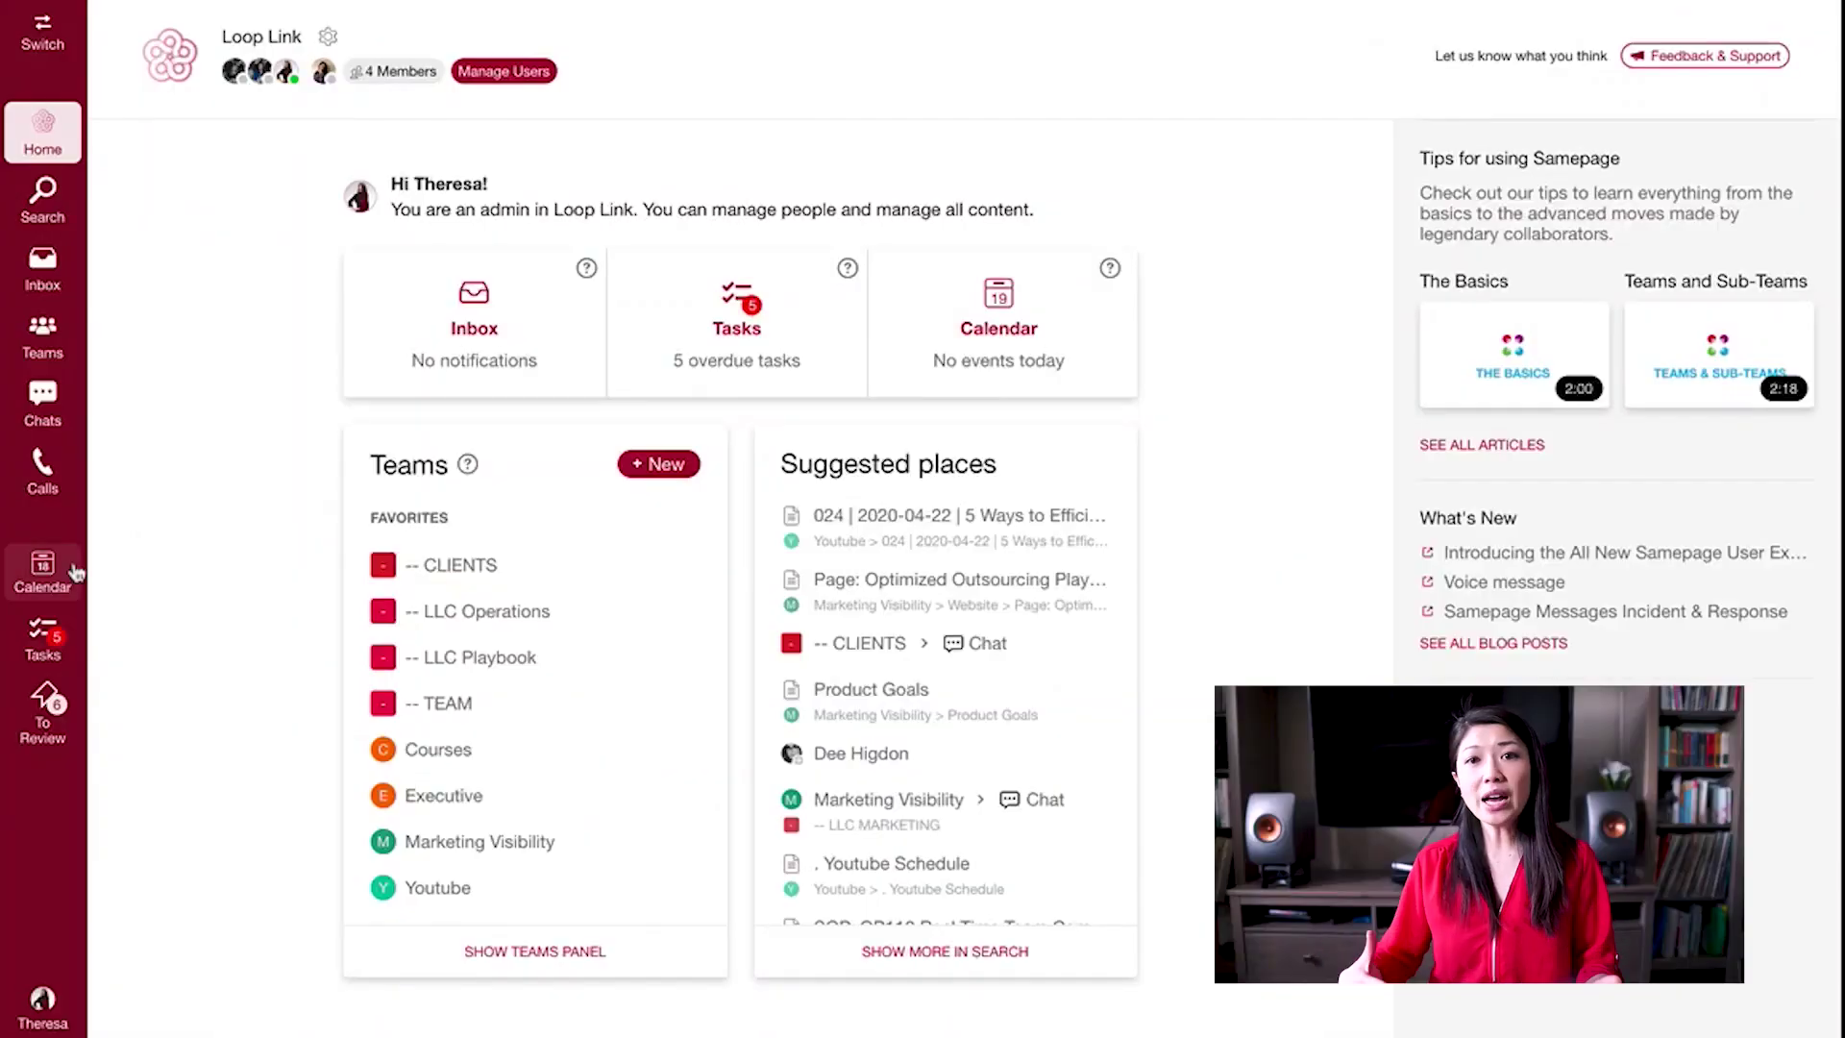
# Step: Open the calendar and browse the months back to January 2020 and forward again to March 2020
pyautogui.click(42, 575)
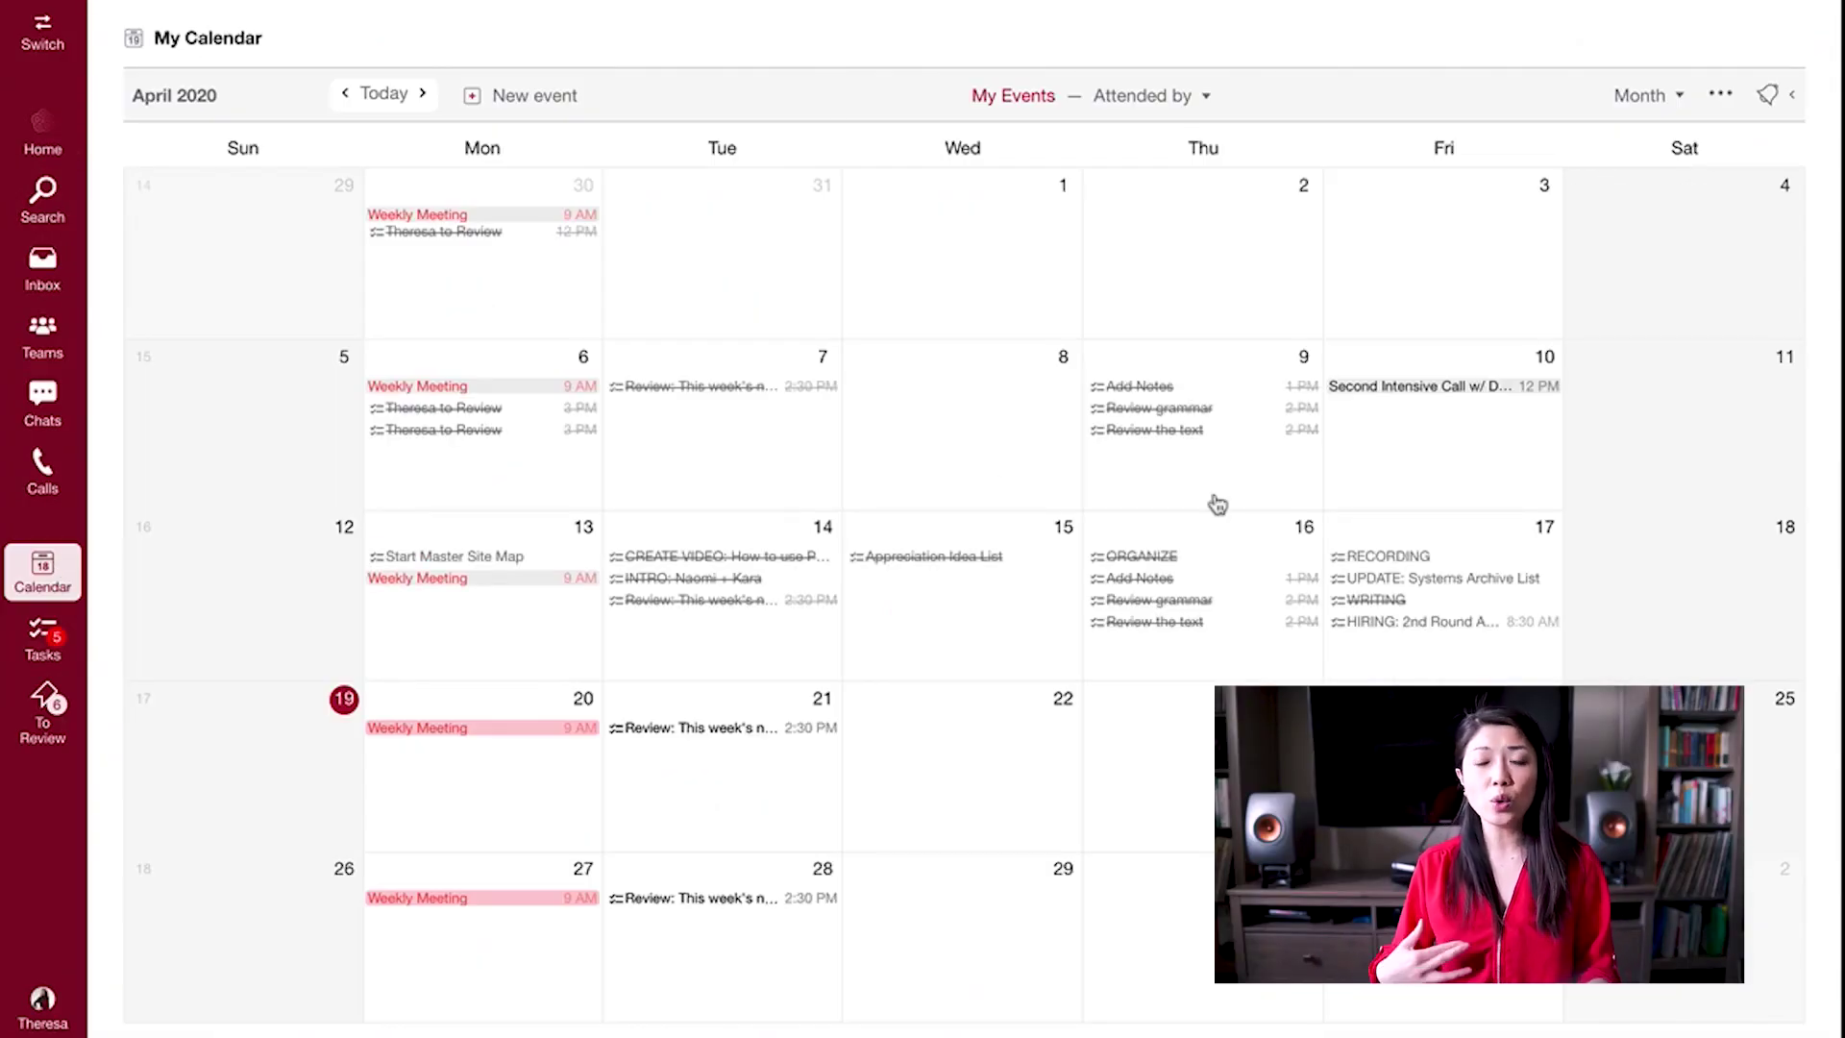
pyautogui.click(346, 96)
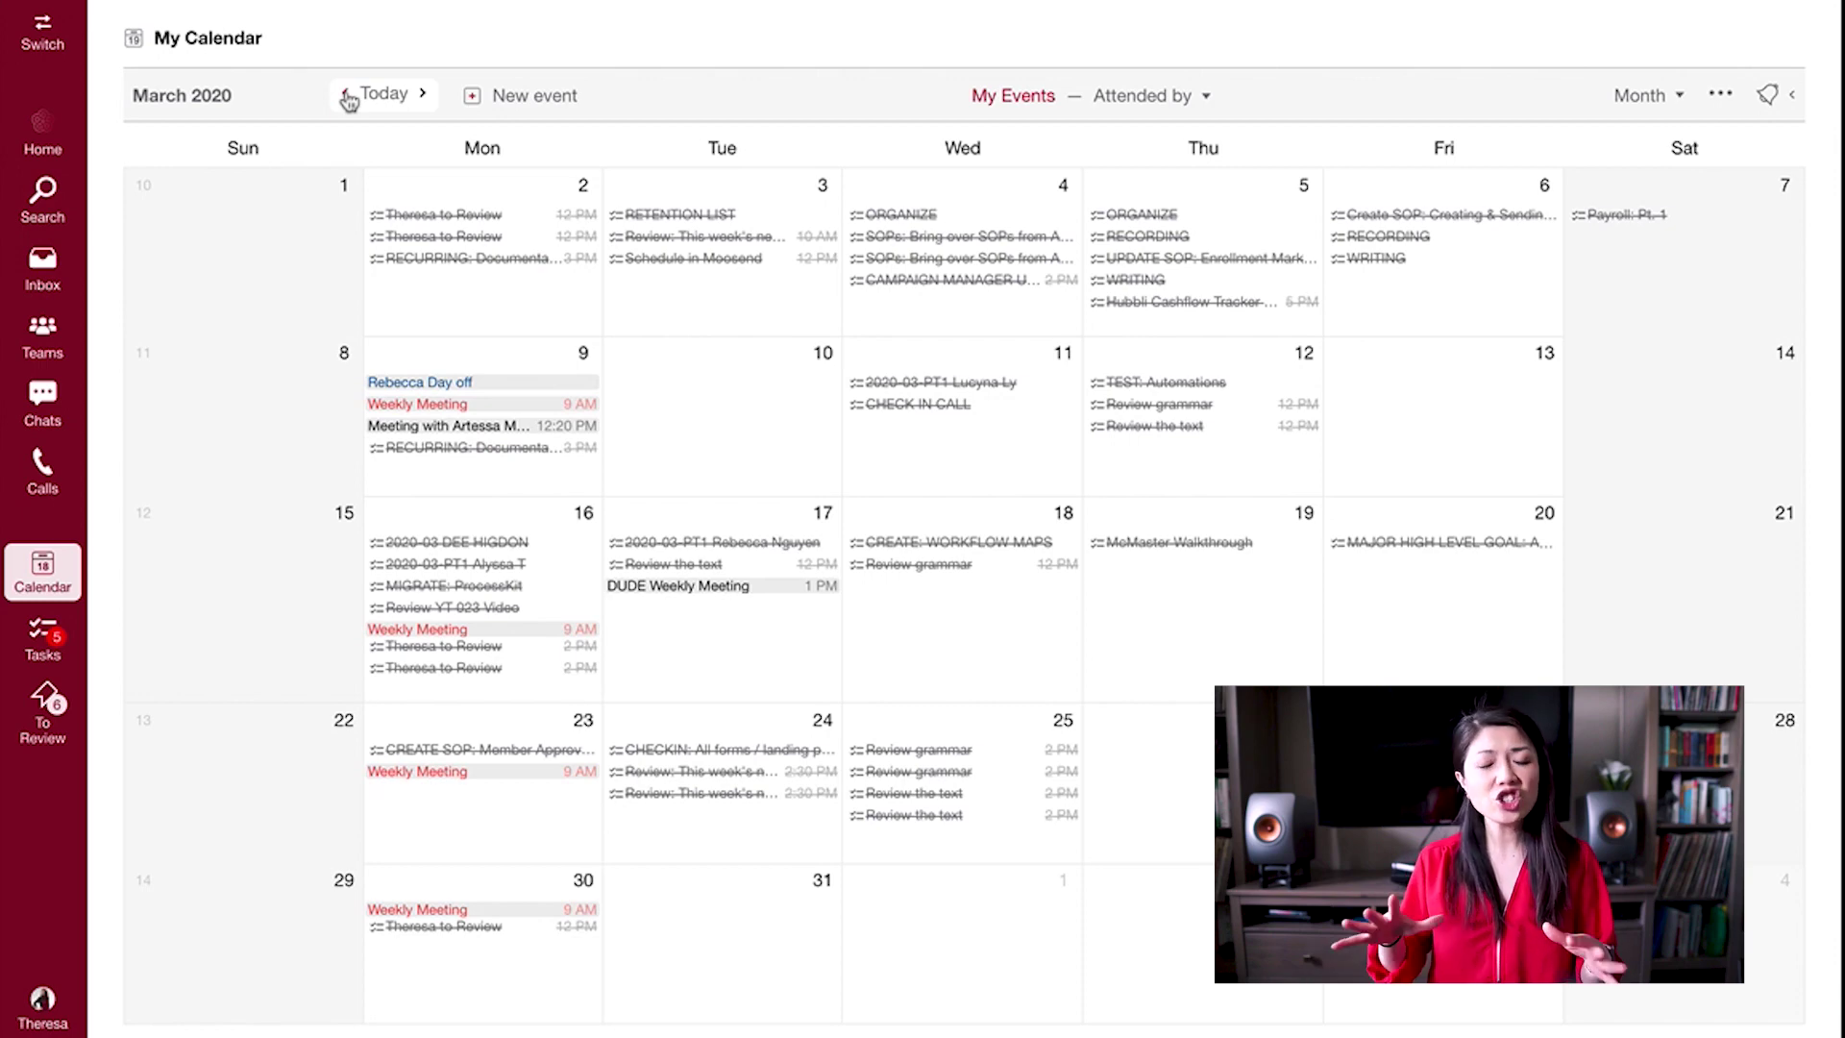
pyautogui.click(346, 96)
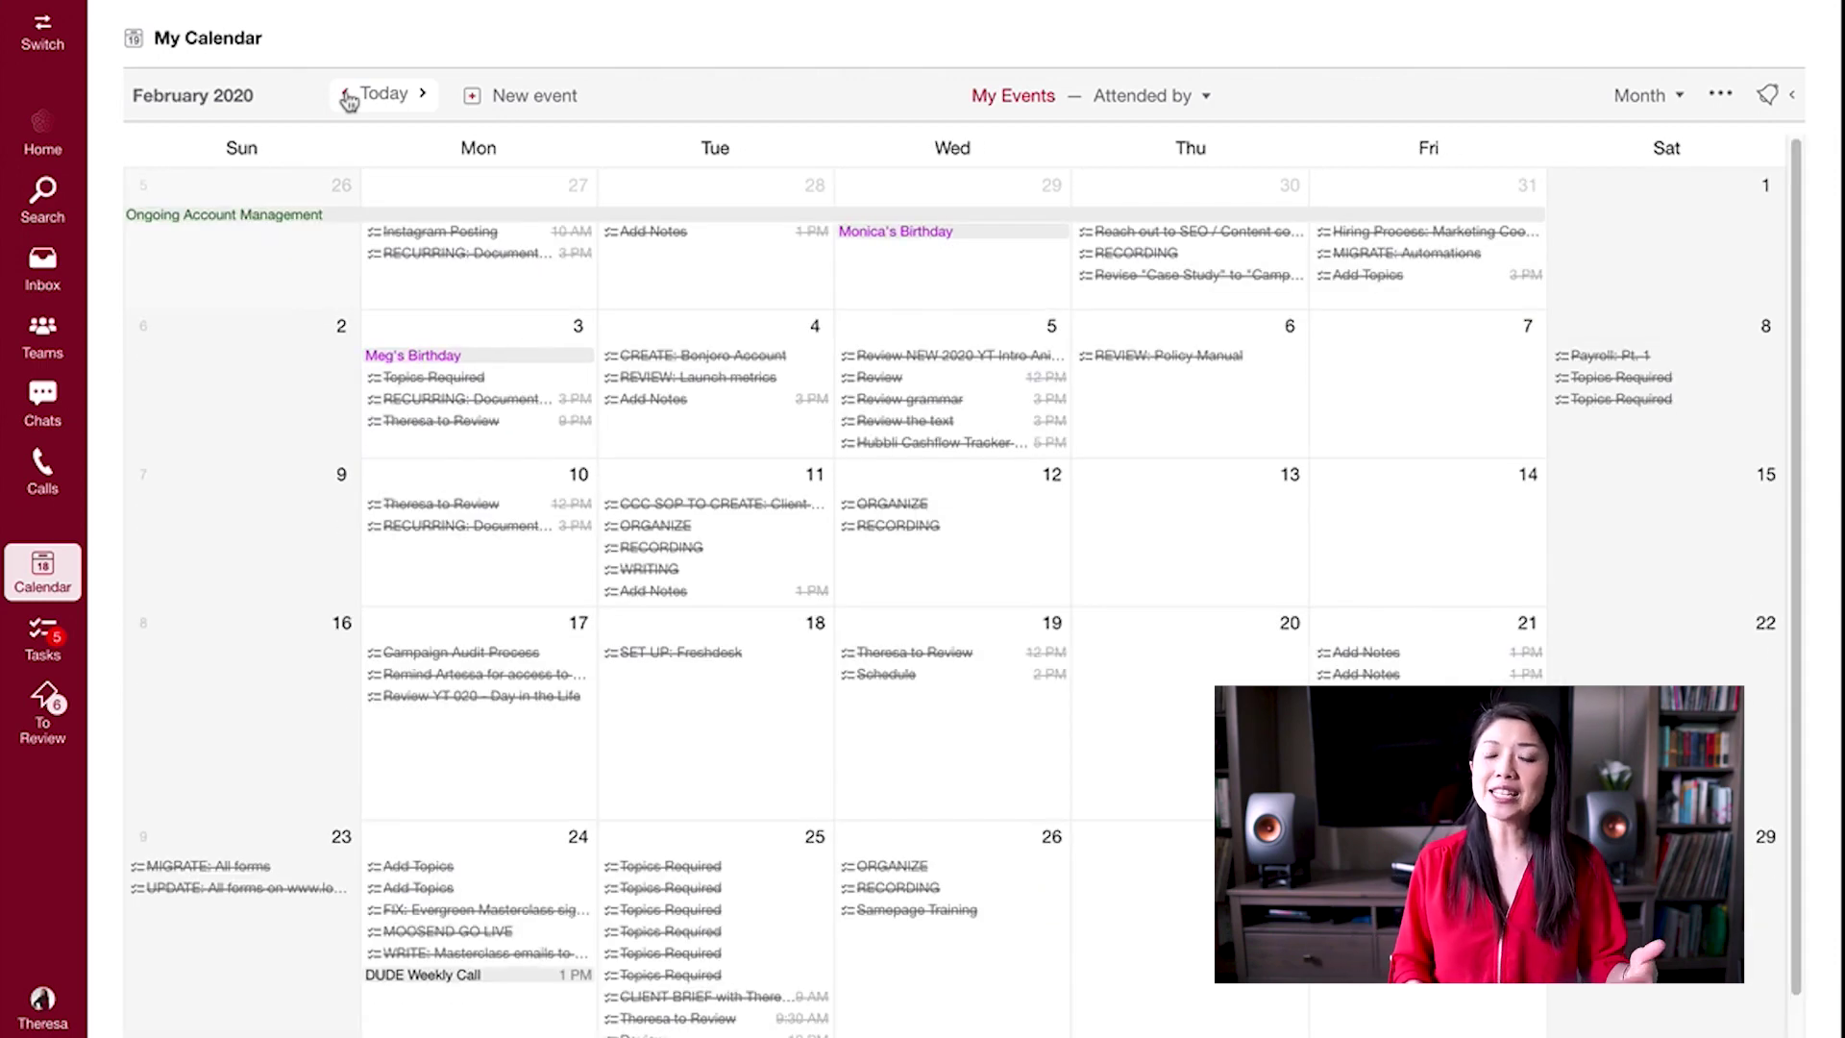
pyautogui.click(346, 96)
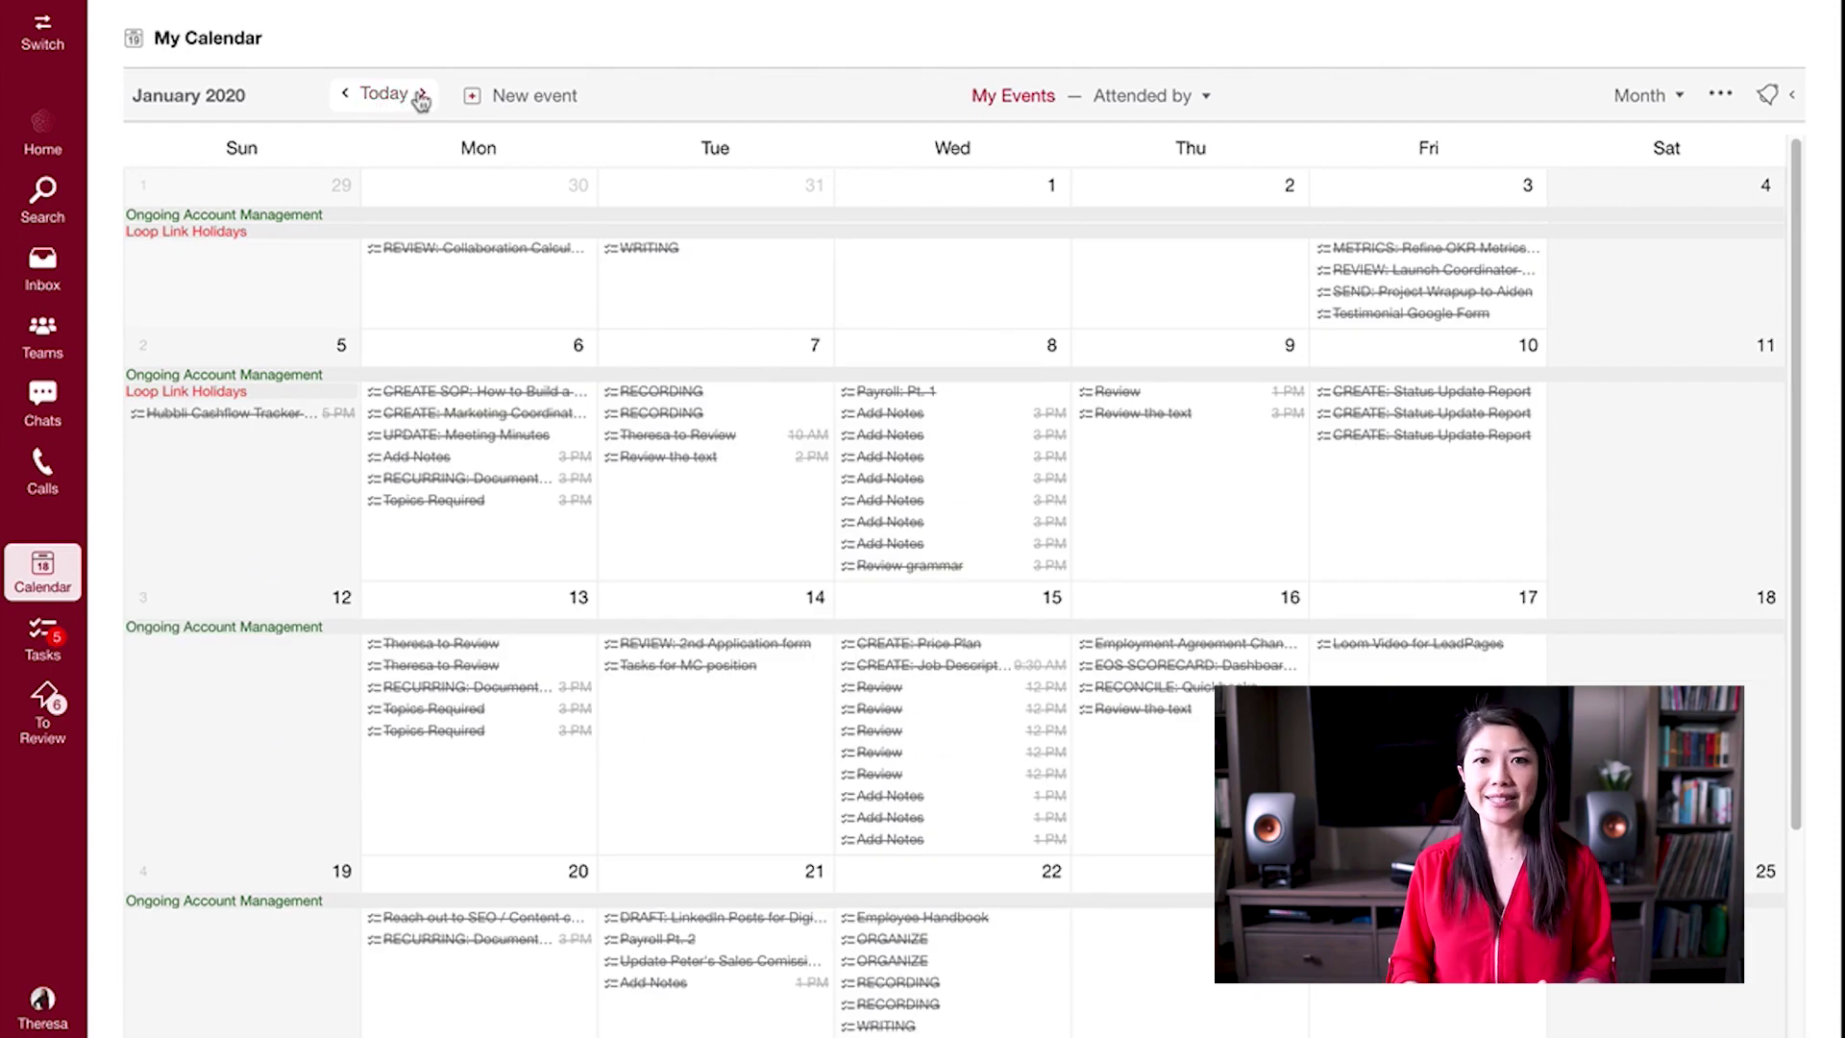
pyautogui.click(421, 96)
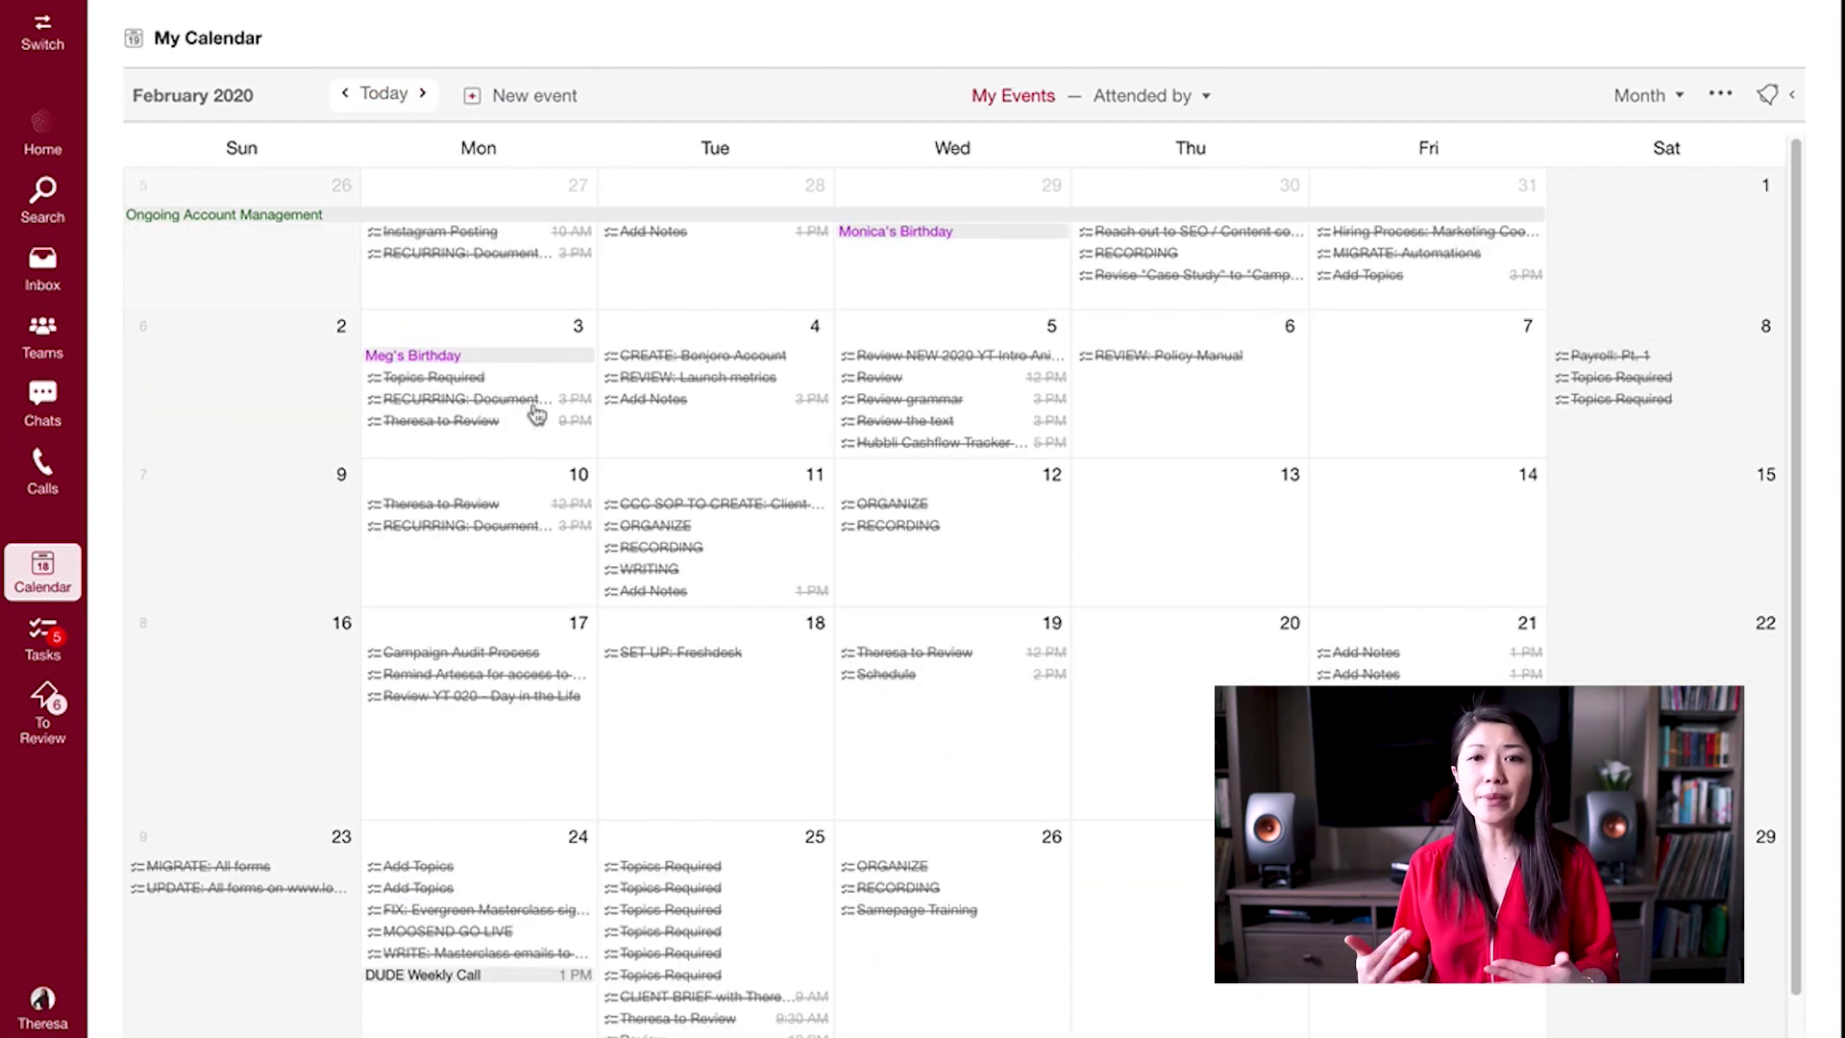
pyautogui.click(431, 98)
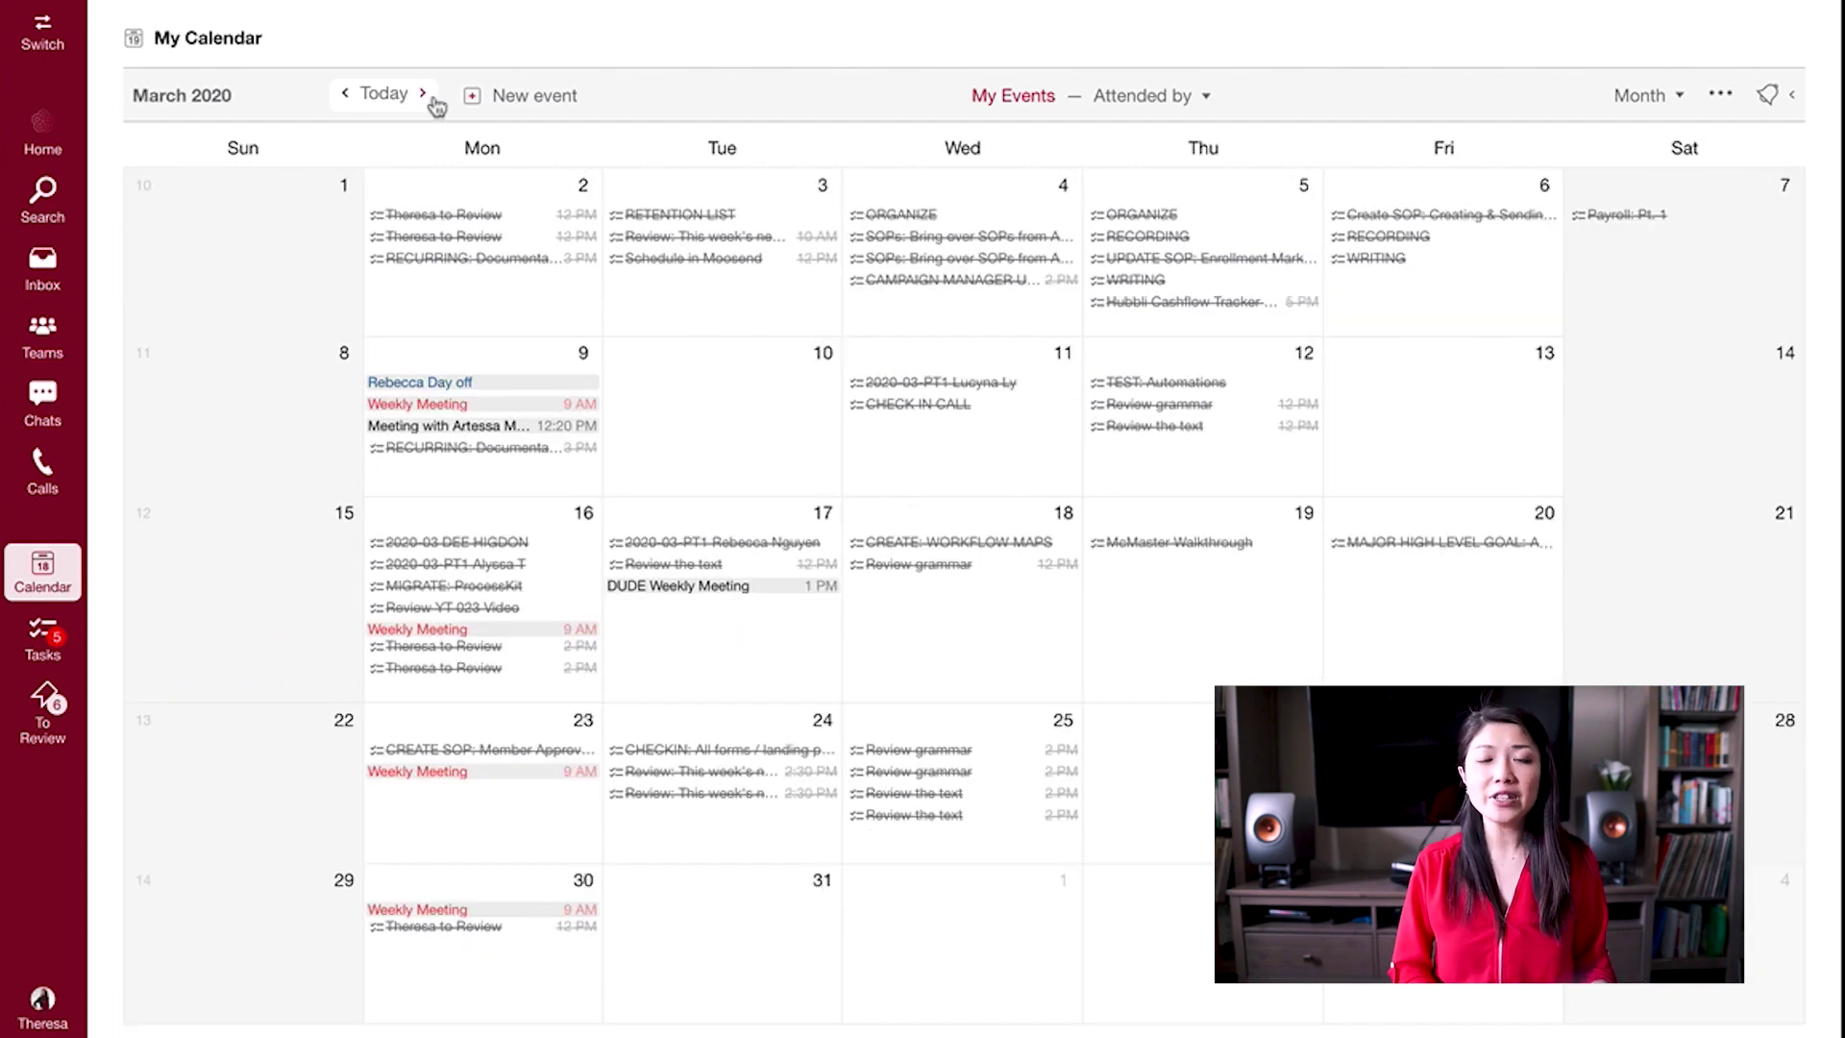
# Step: View the details of the March 9 Weekly Meeting event, close it unchanged, and move the calendar forward past March
pyautogui.click(450, 408)
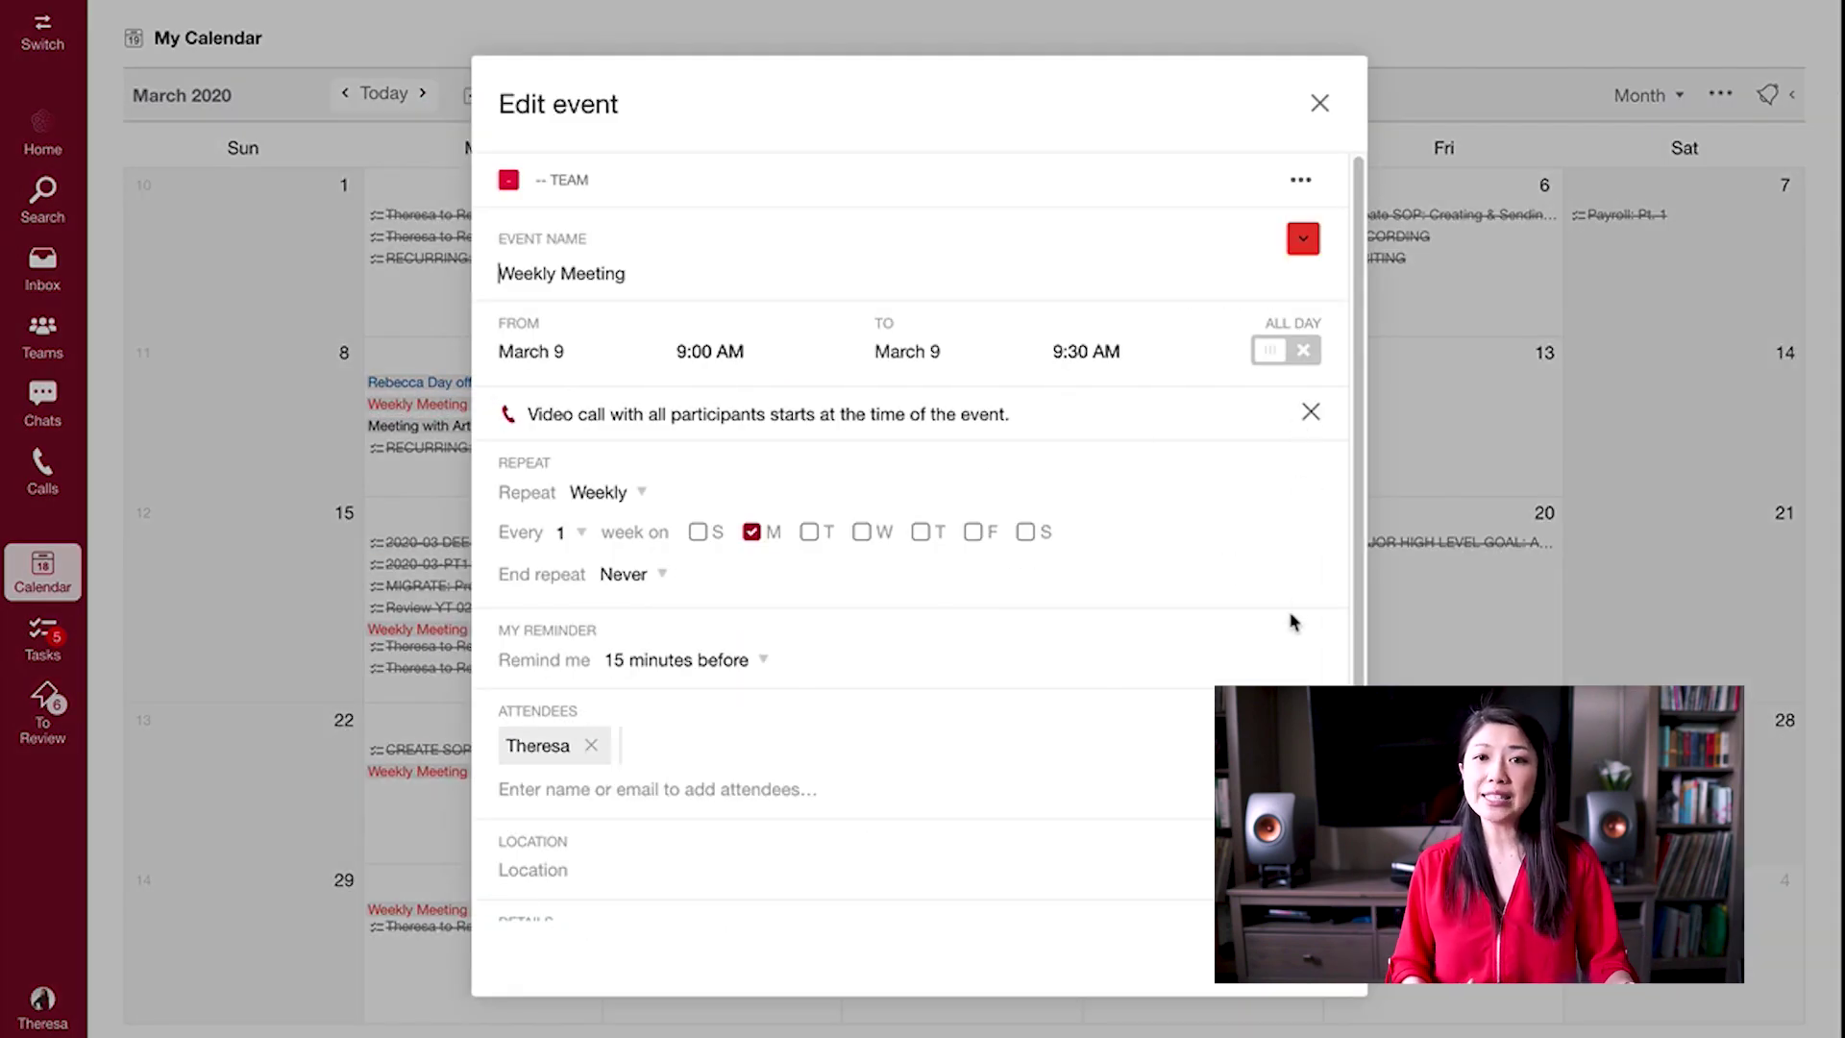
pyautogui.press('Escape')
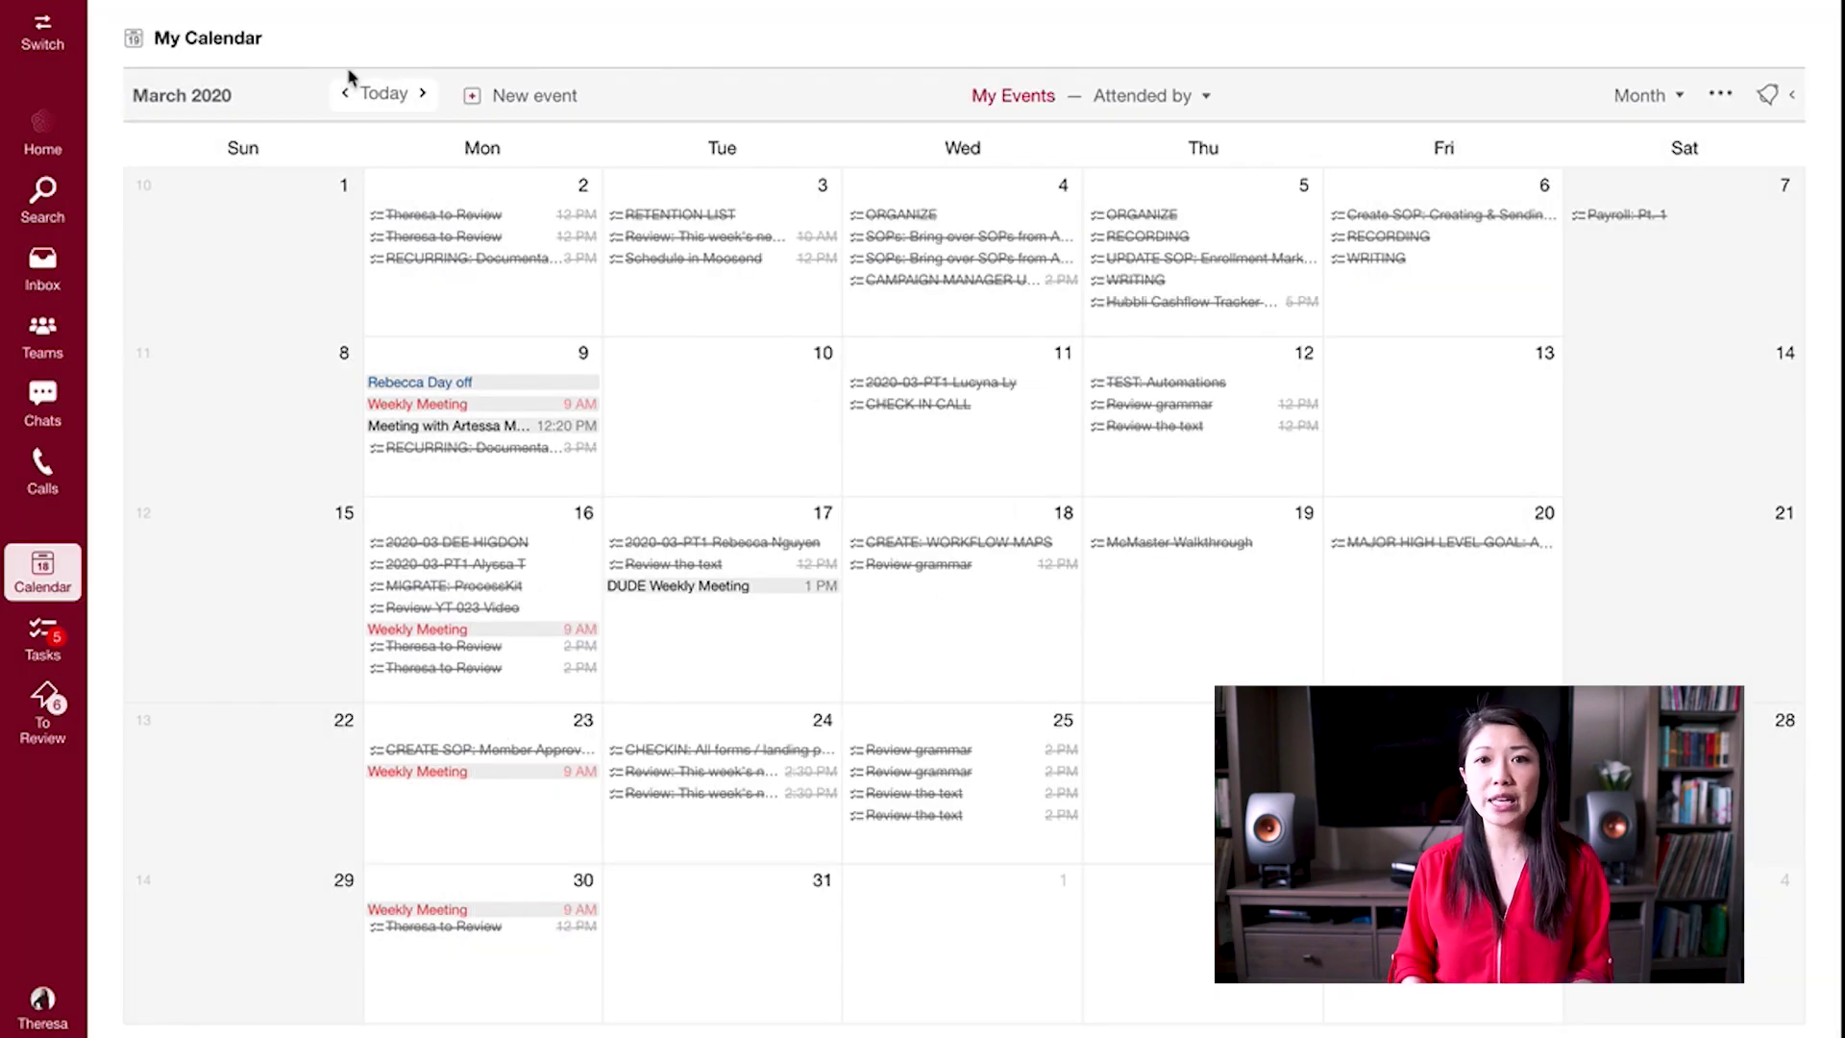
pyautogui.click(423, 93)
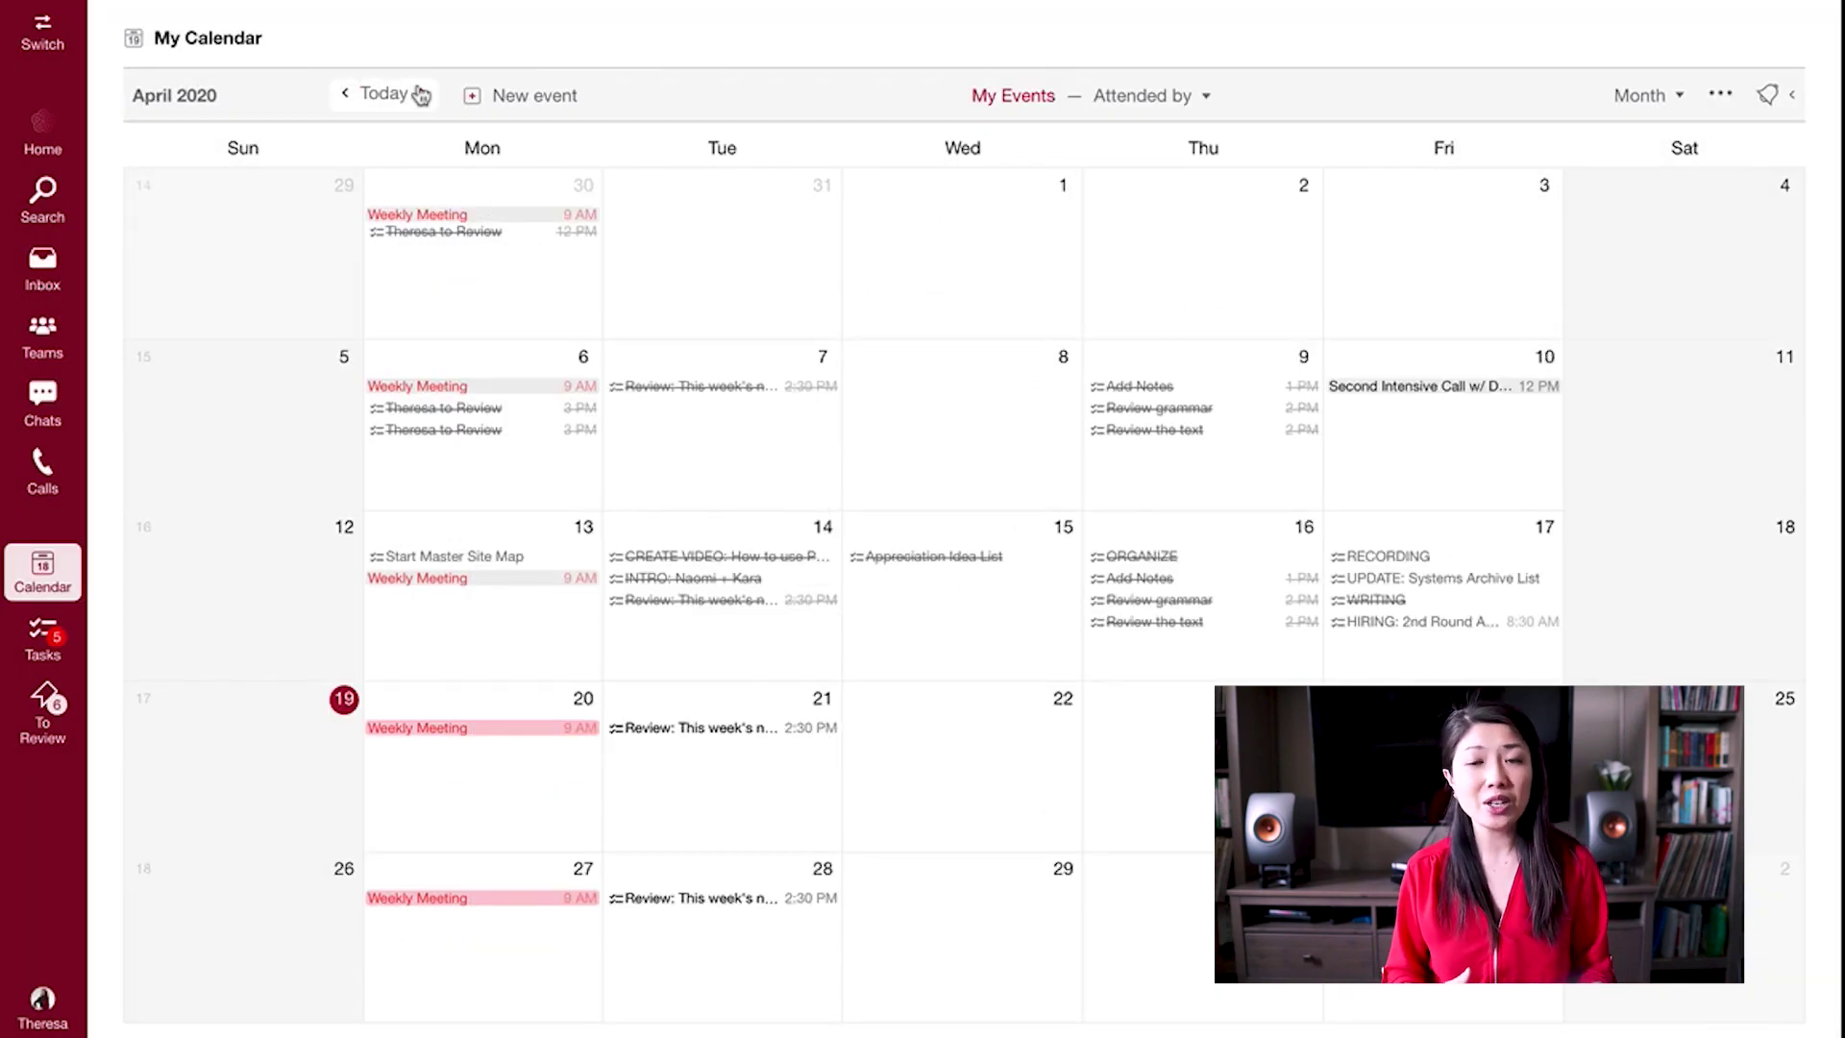
pyautogui.click(421, 94)
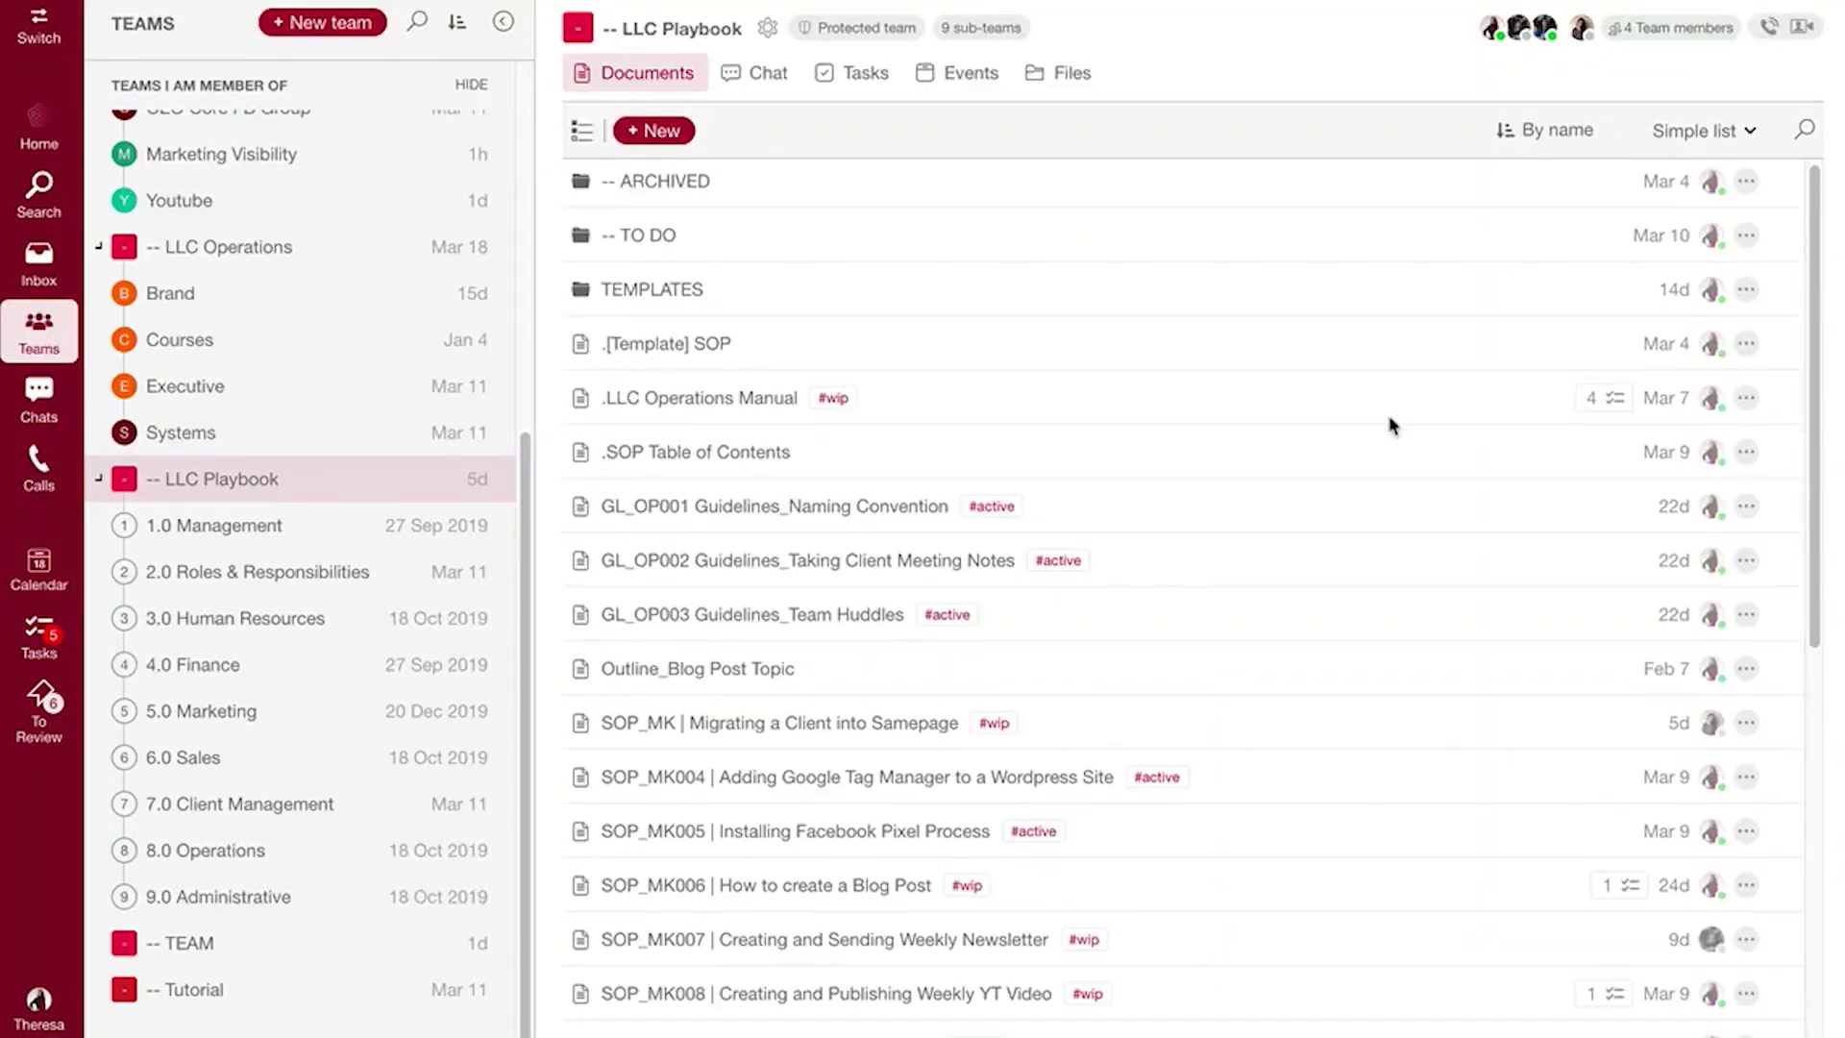
# Step: Look through the -- LLC Playbook team's documents and open SOP_OP110 Real Time Team Communication
pyautogui.scroll(-4, 1388, 425)
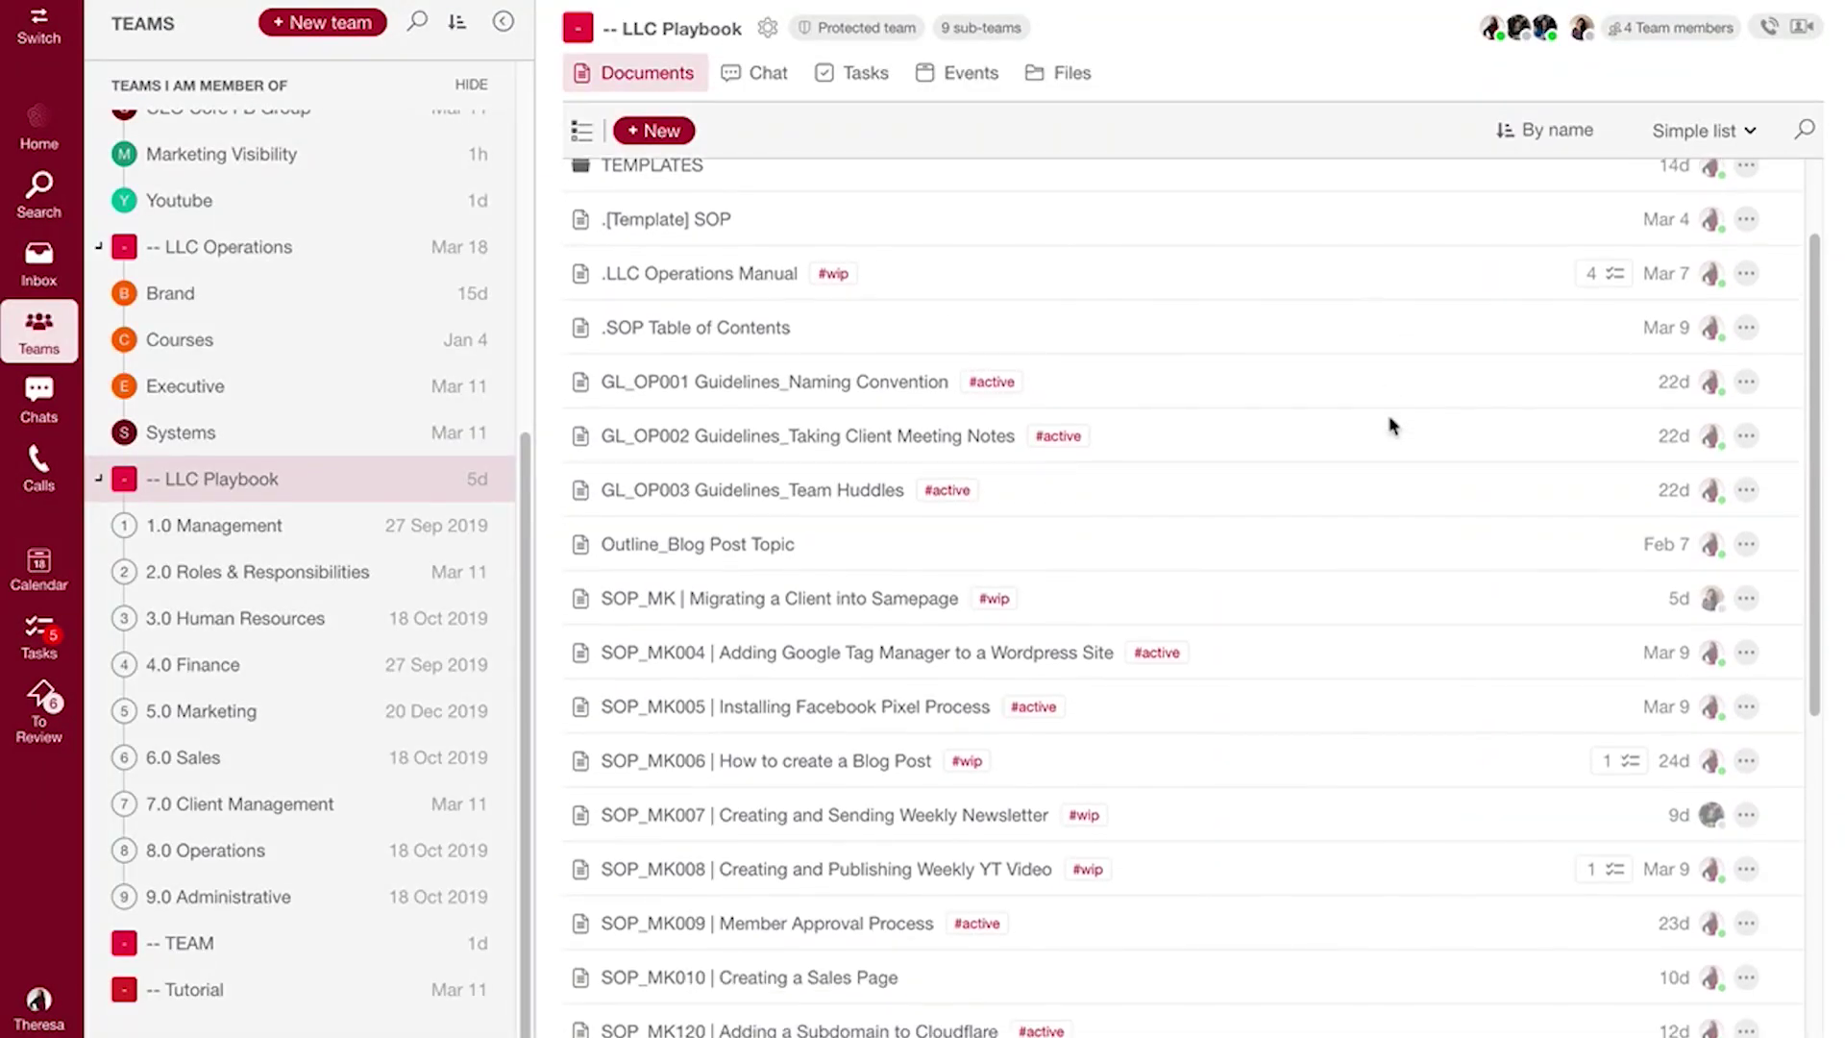
pyautogui.scroll(-5, 1326, 604)
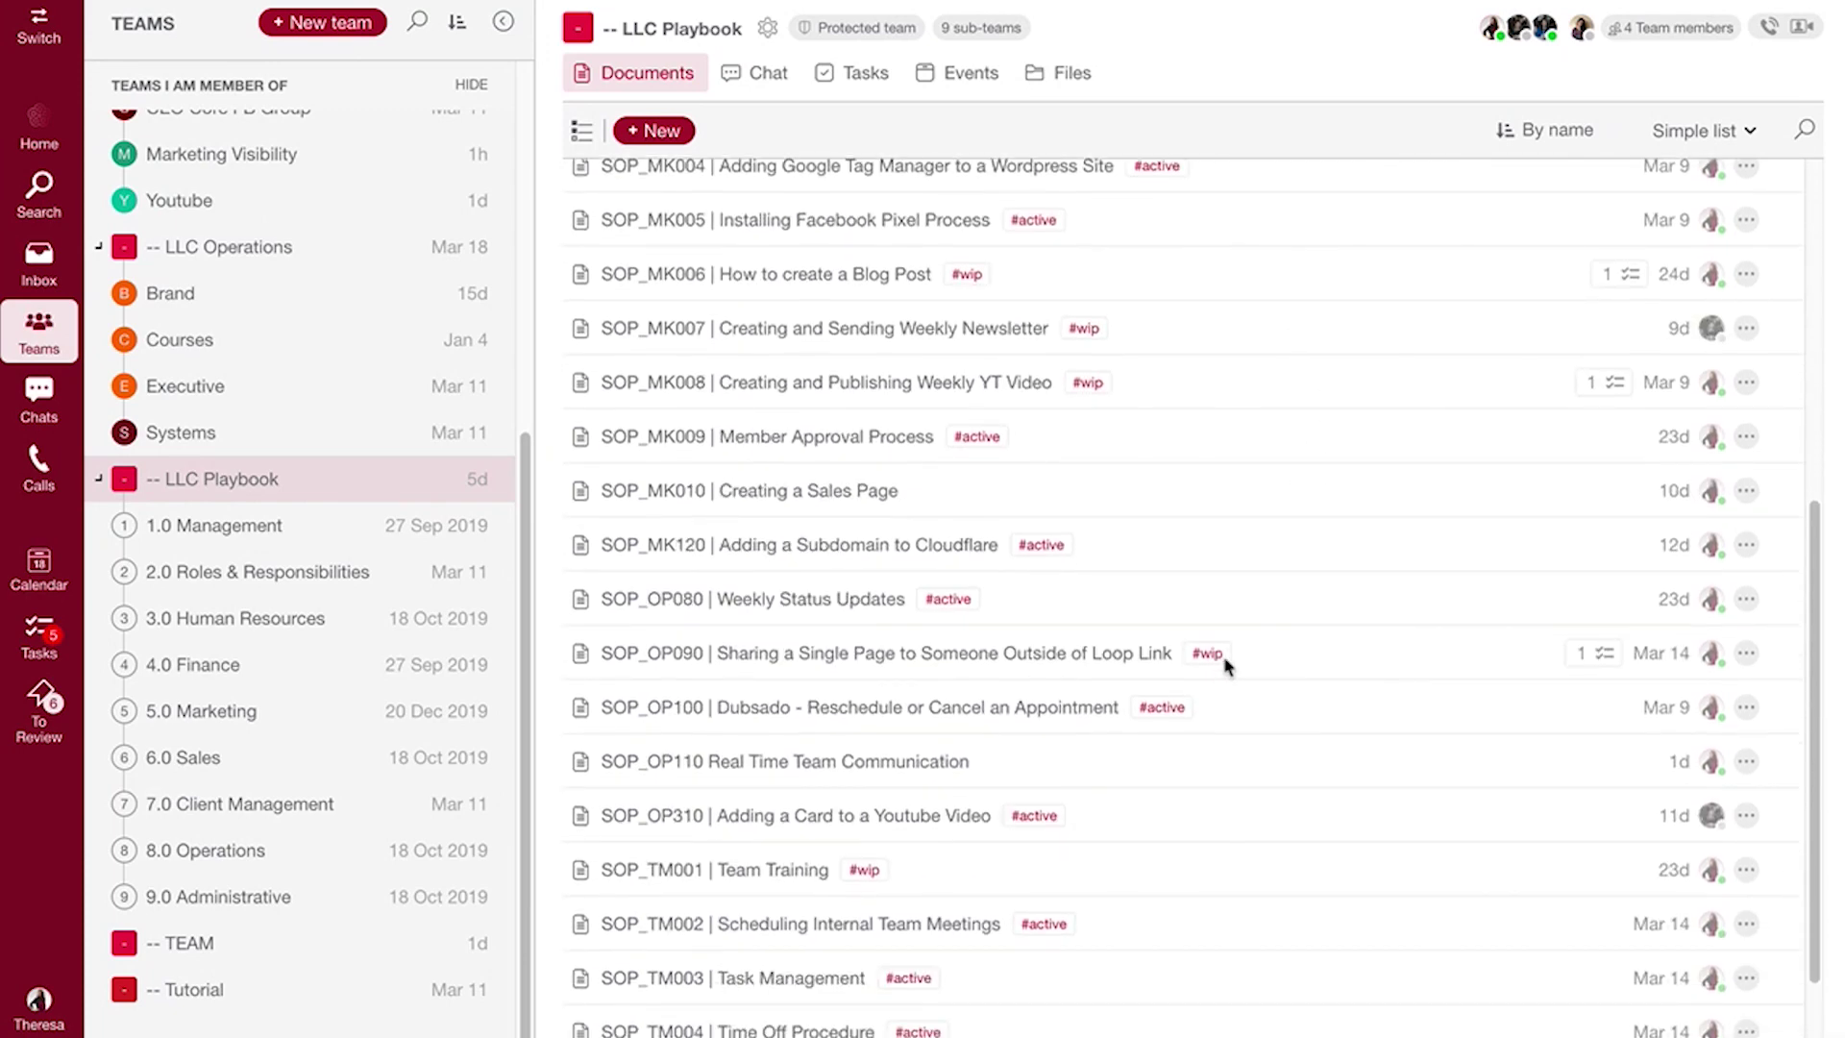
pyautogui.scroll(-1, 1217, 817)
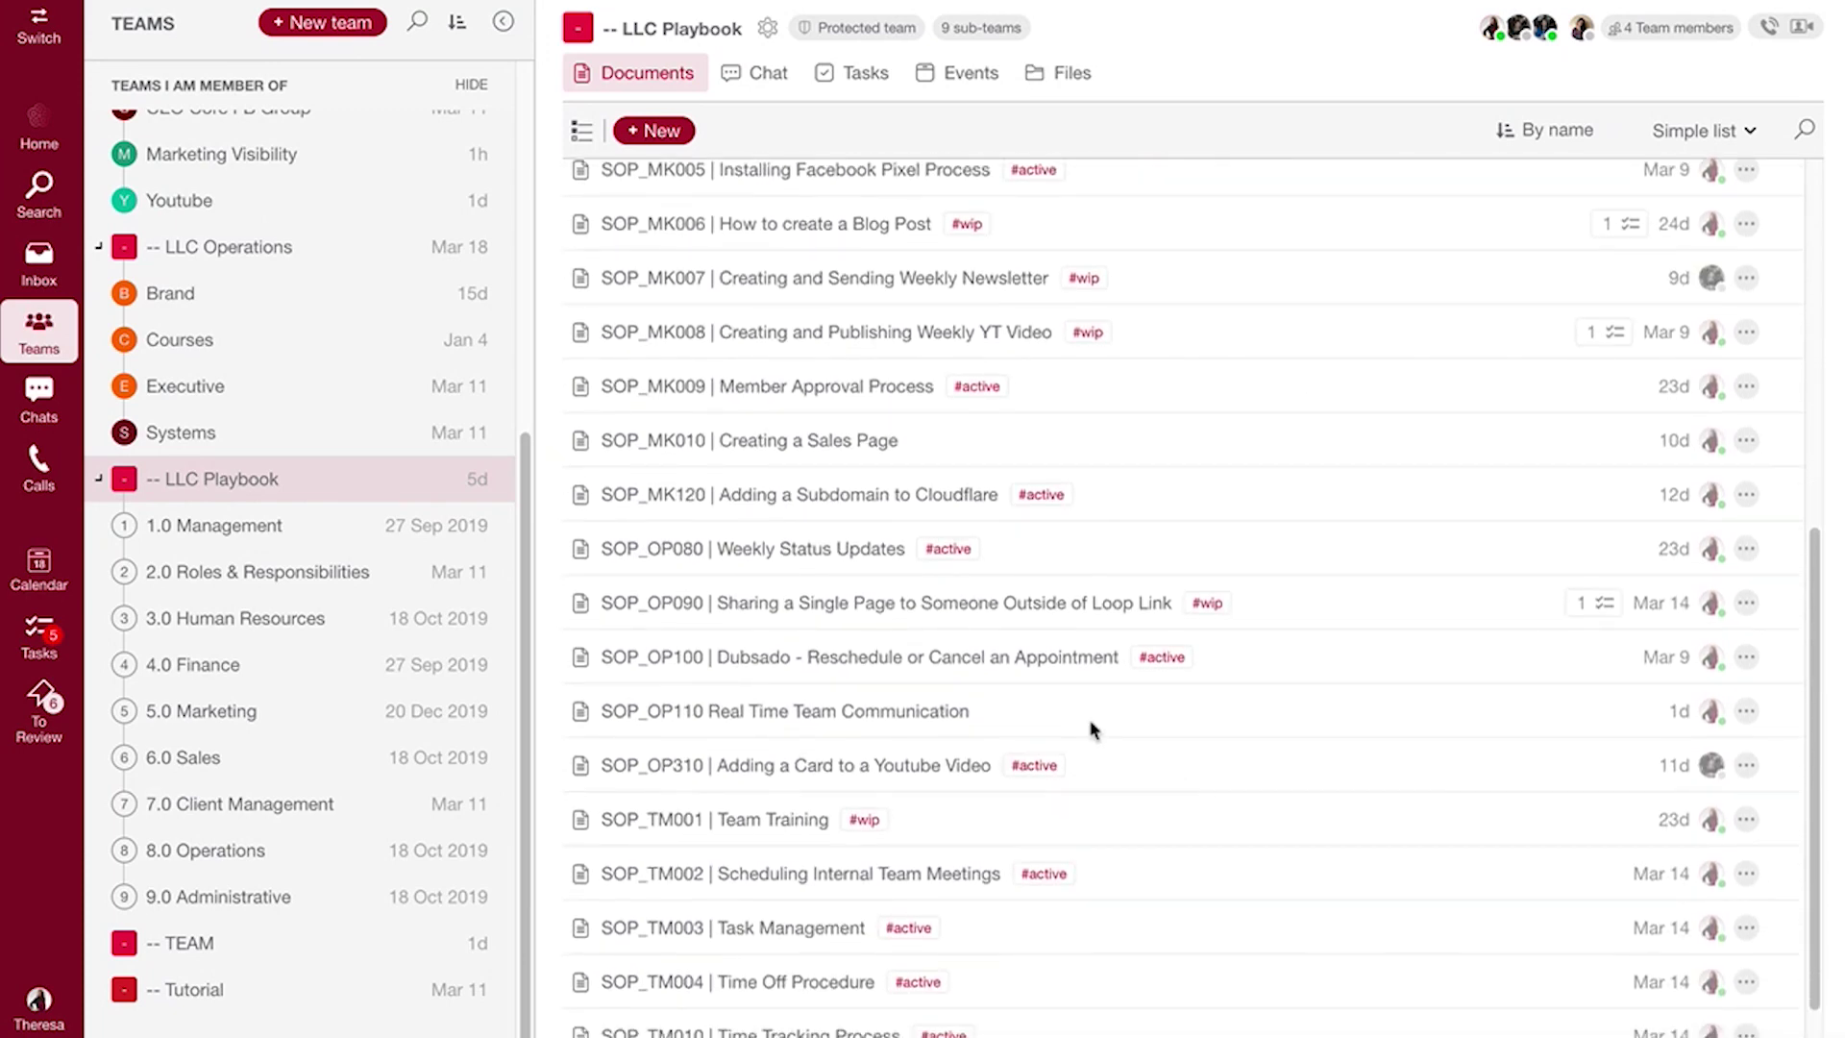
pyautogui.click(956, 711)
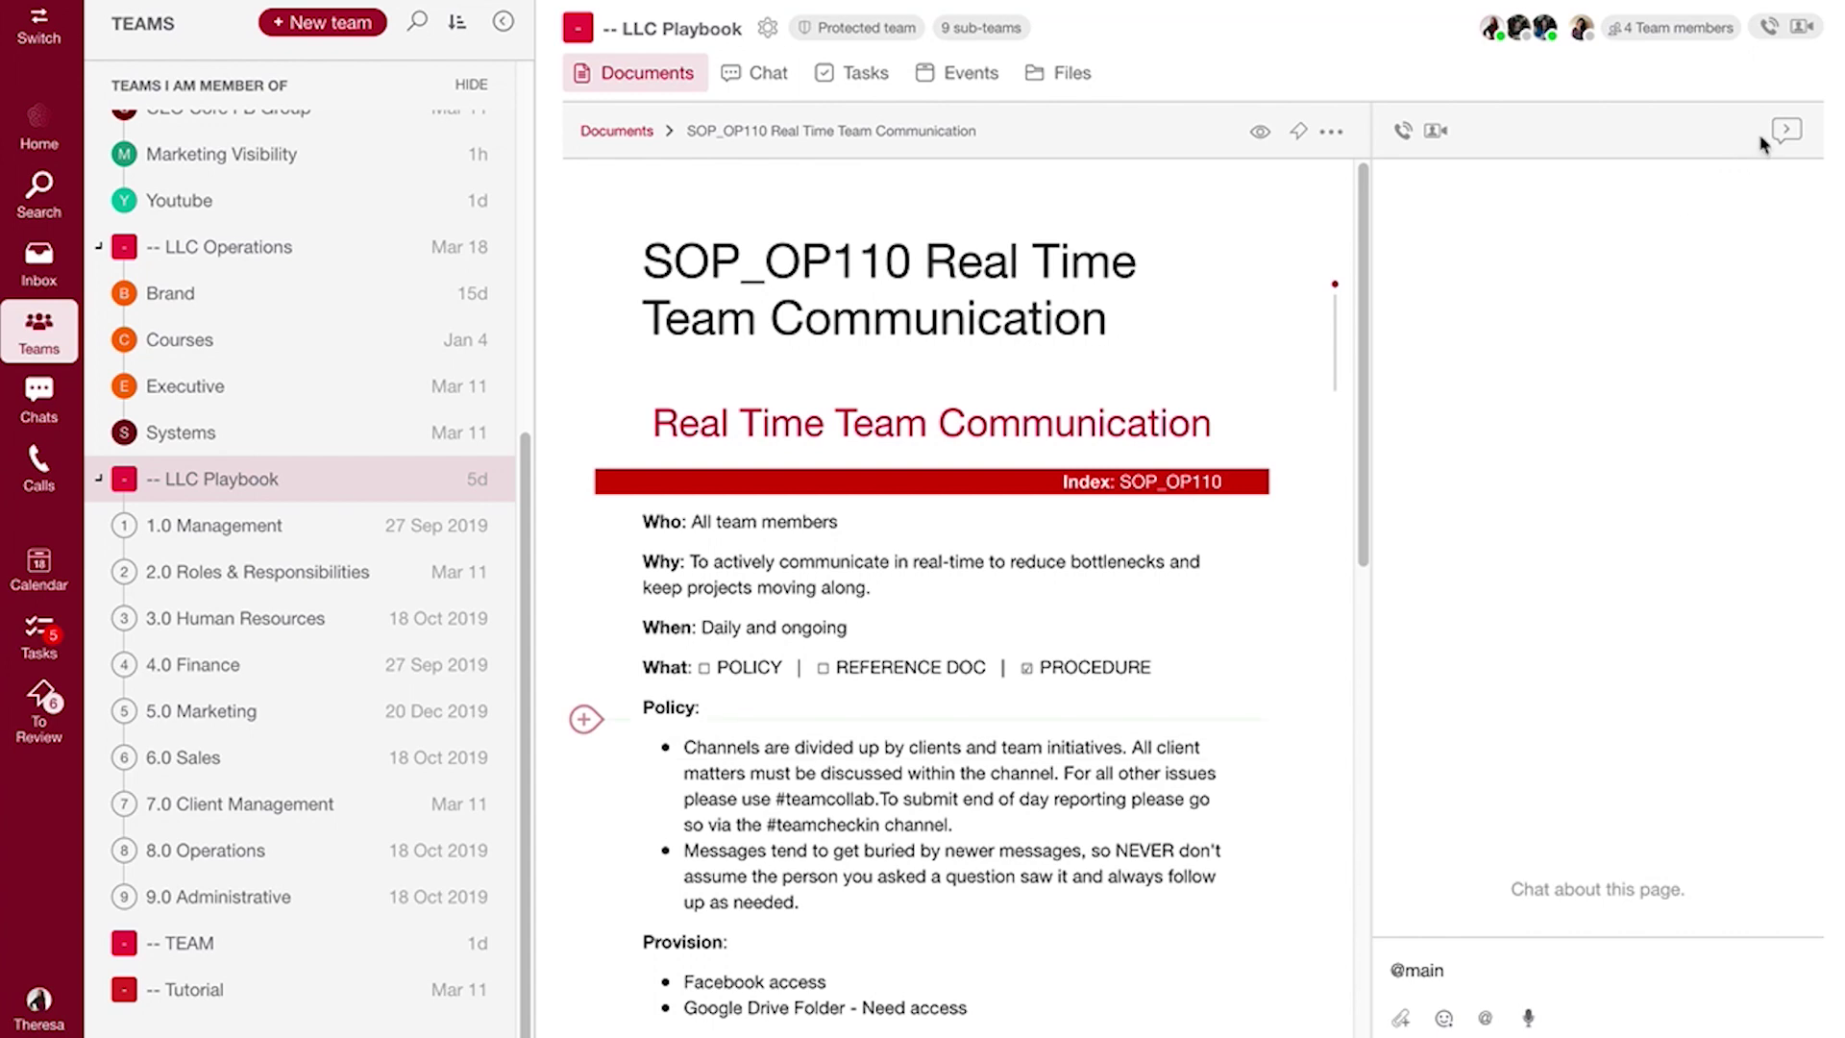
# Step: Hide the page chat and read through the Real Time Team Communication procedure
pyautogui.click(1785, 131)
pyautogui.scroll(-4, 1611, 787)
pyautogui.scroll(-5, 1613, 790)
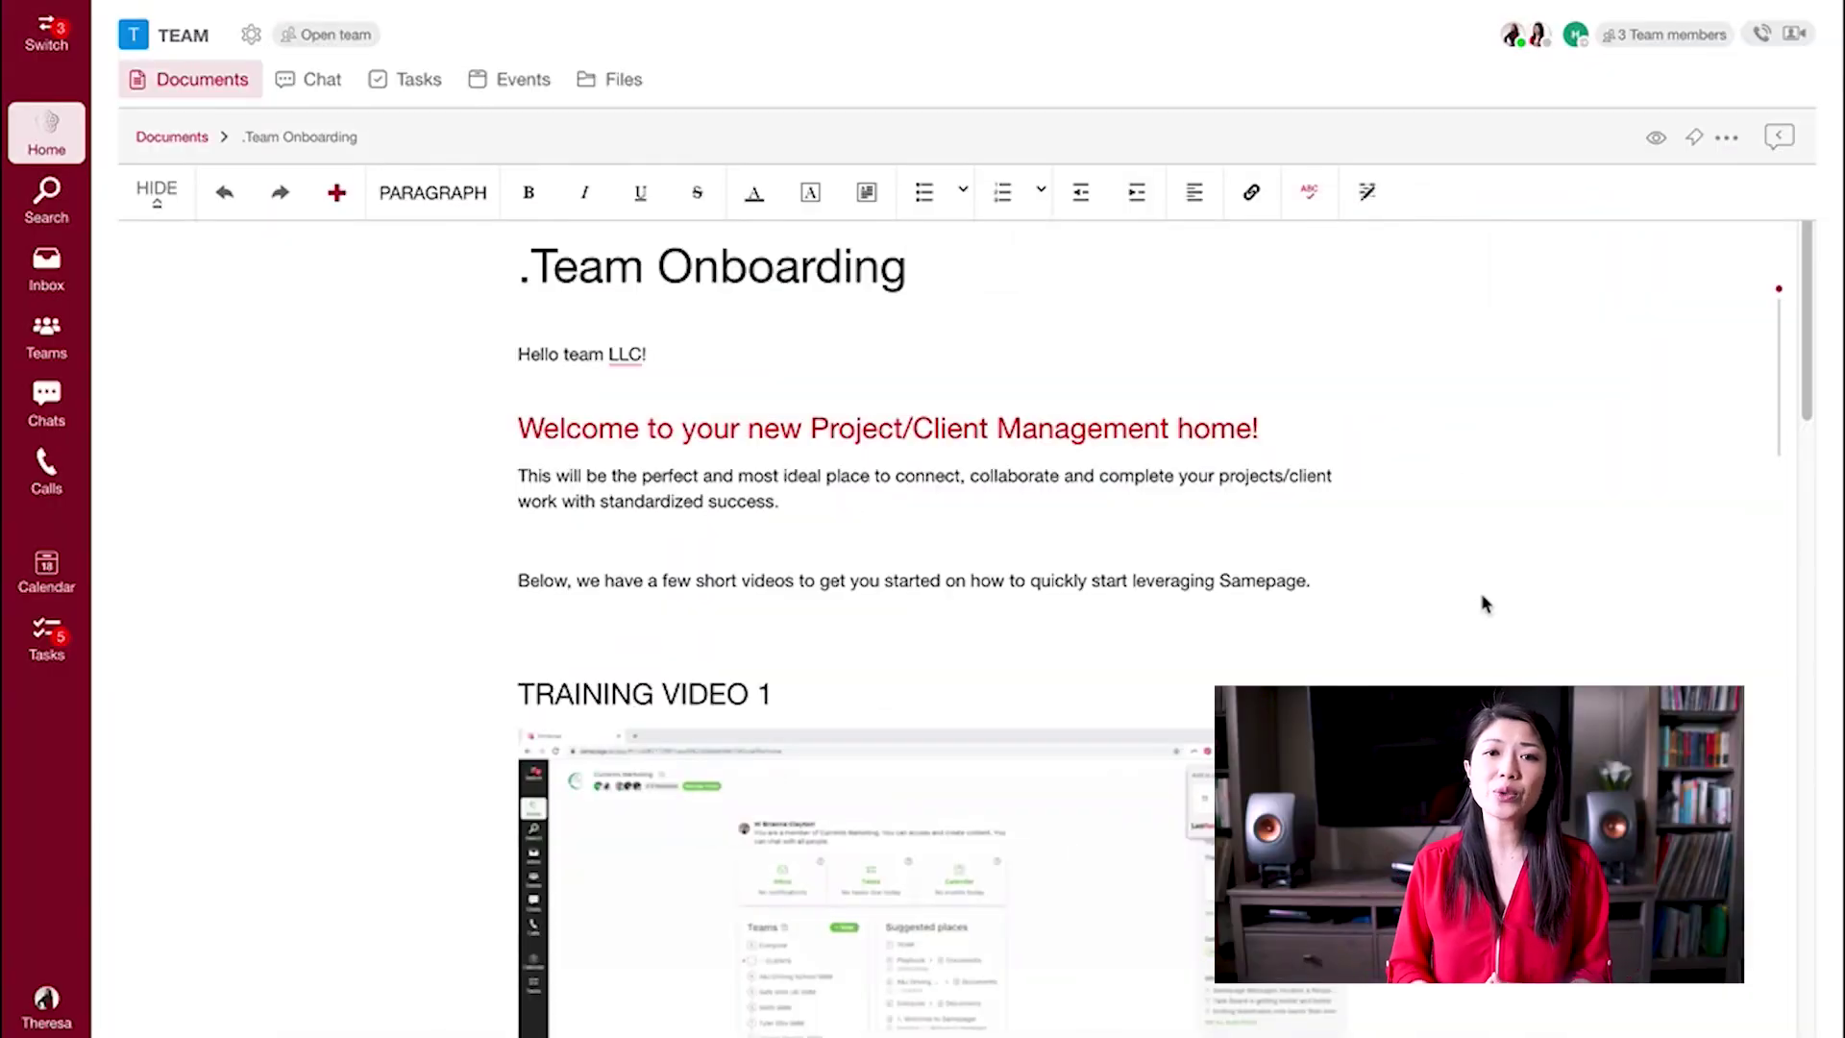
# Step: Review the .Team Onboarding page from the welcome text through Training Videos 1 to 3 and the Samepage Team Training section
pyautogui.scroll(-1, 1474, 613)
pyautogui.scroll(-2, 1474, 615)
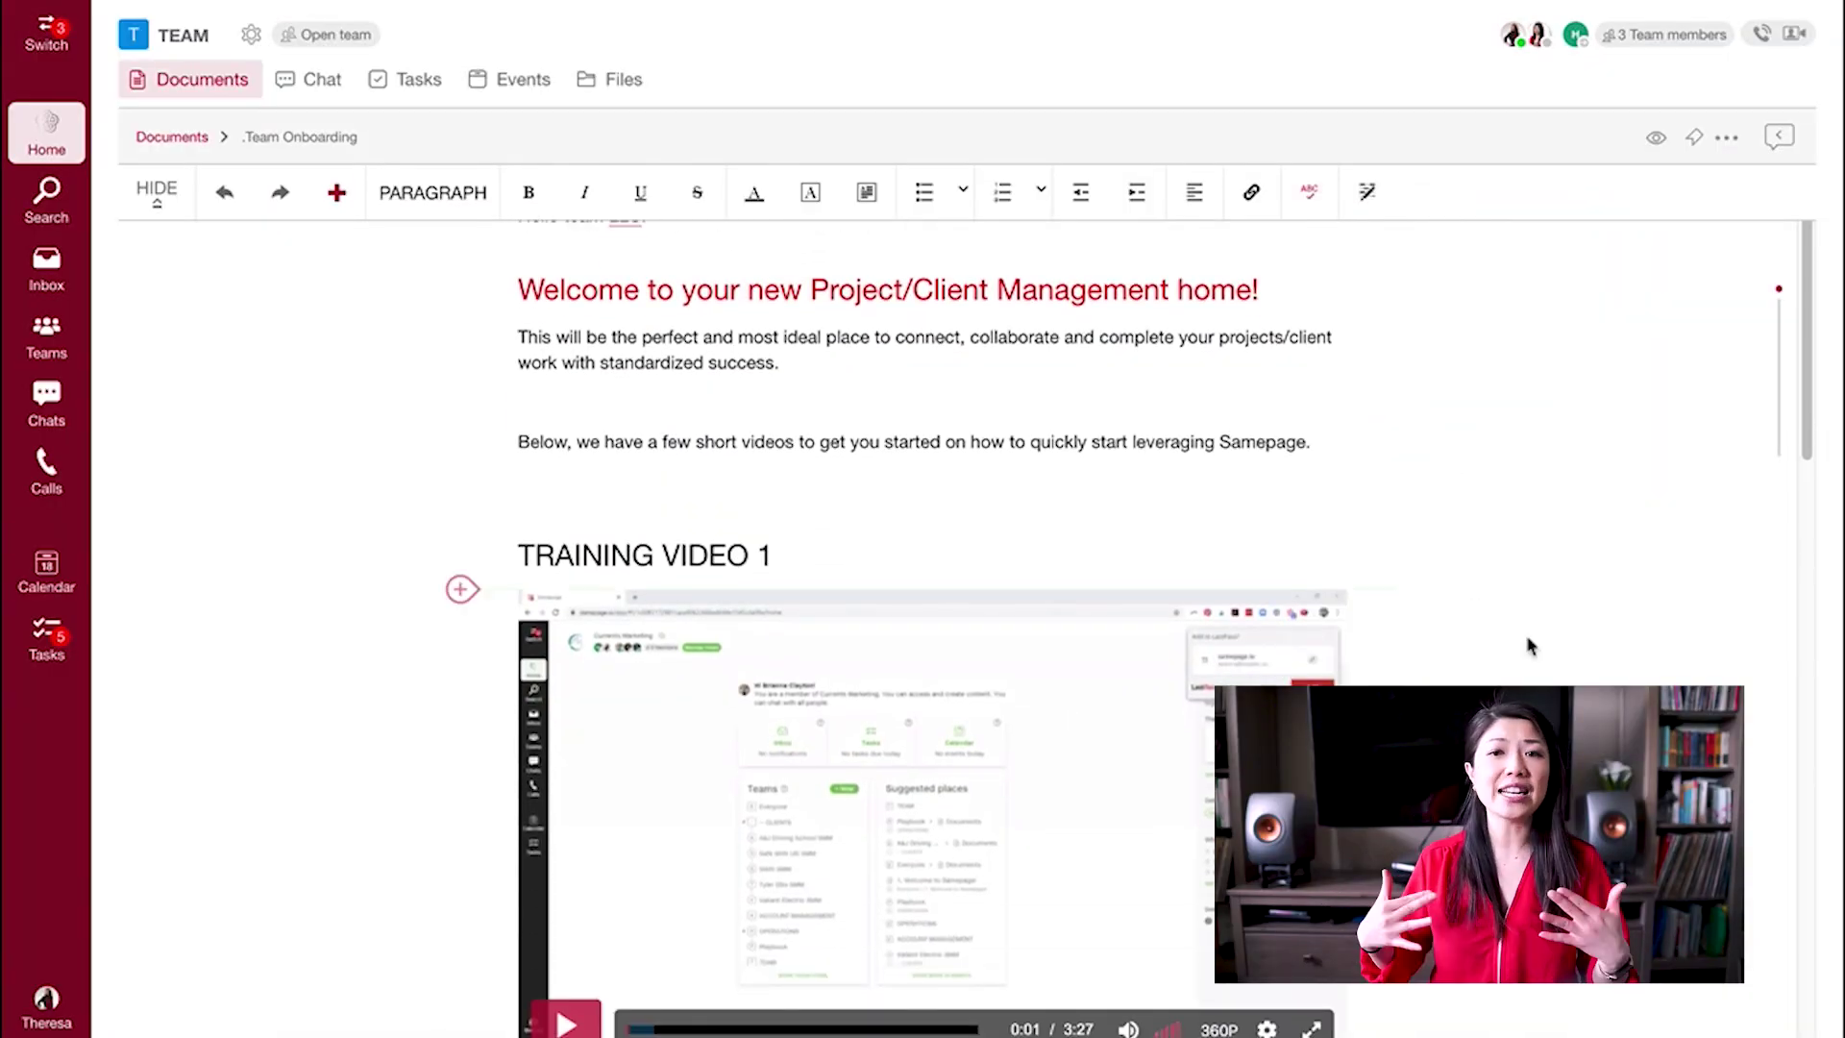
pyautogui.scroll(-2, 1500, 625)
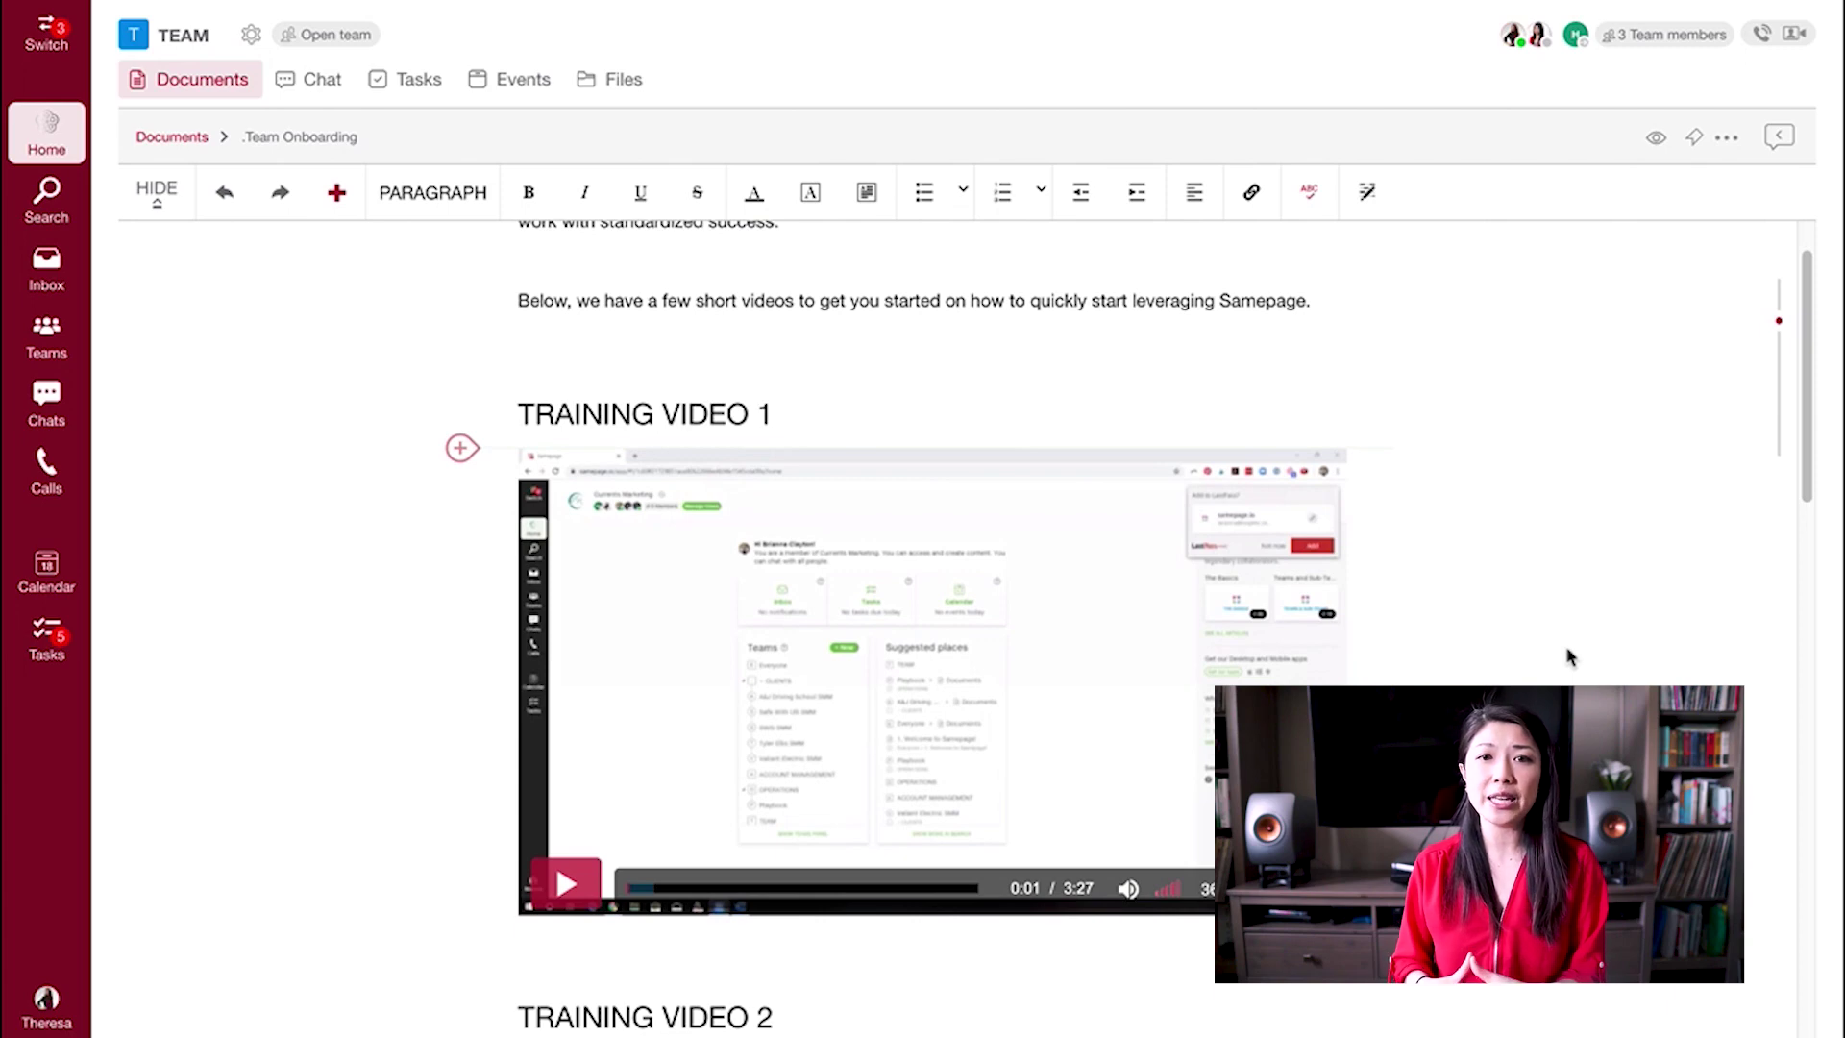
pyautogui.scroll(-2, 1568, 657)
pyautogui.scroll(-6, 1546, 651)
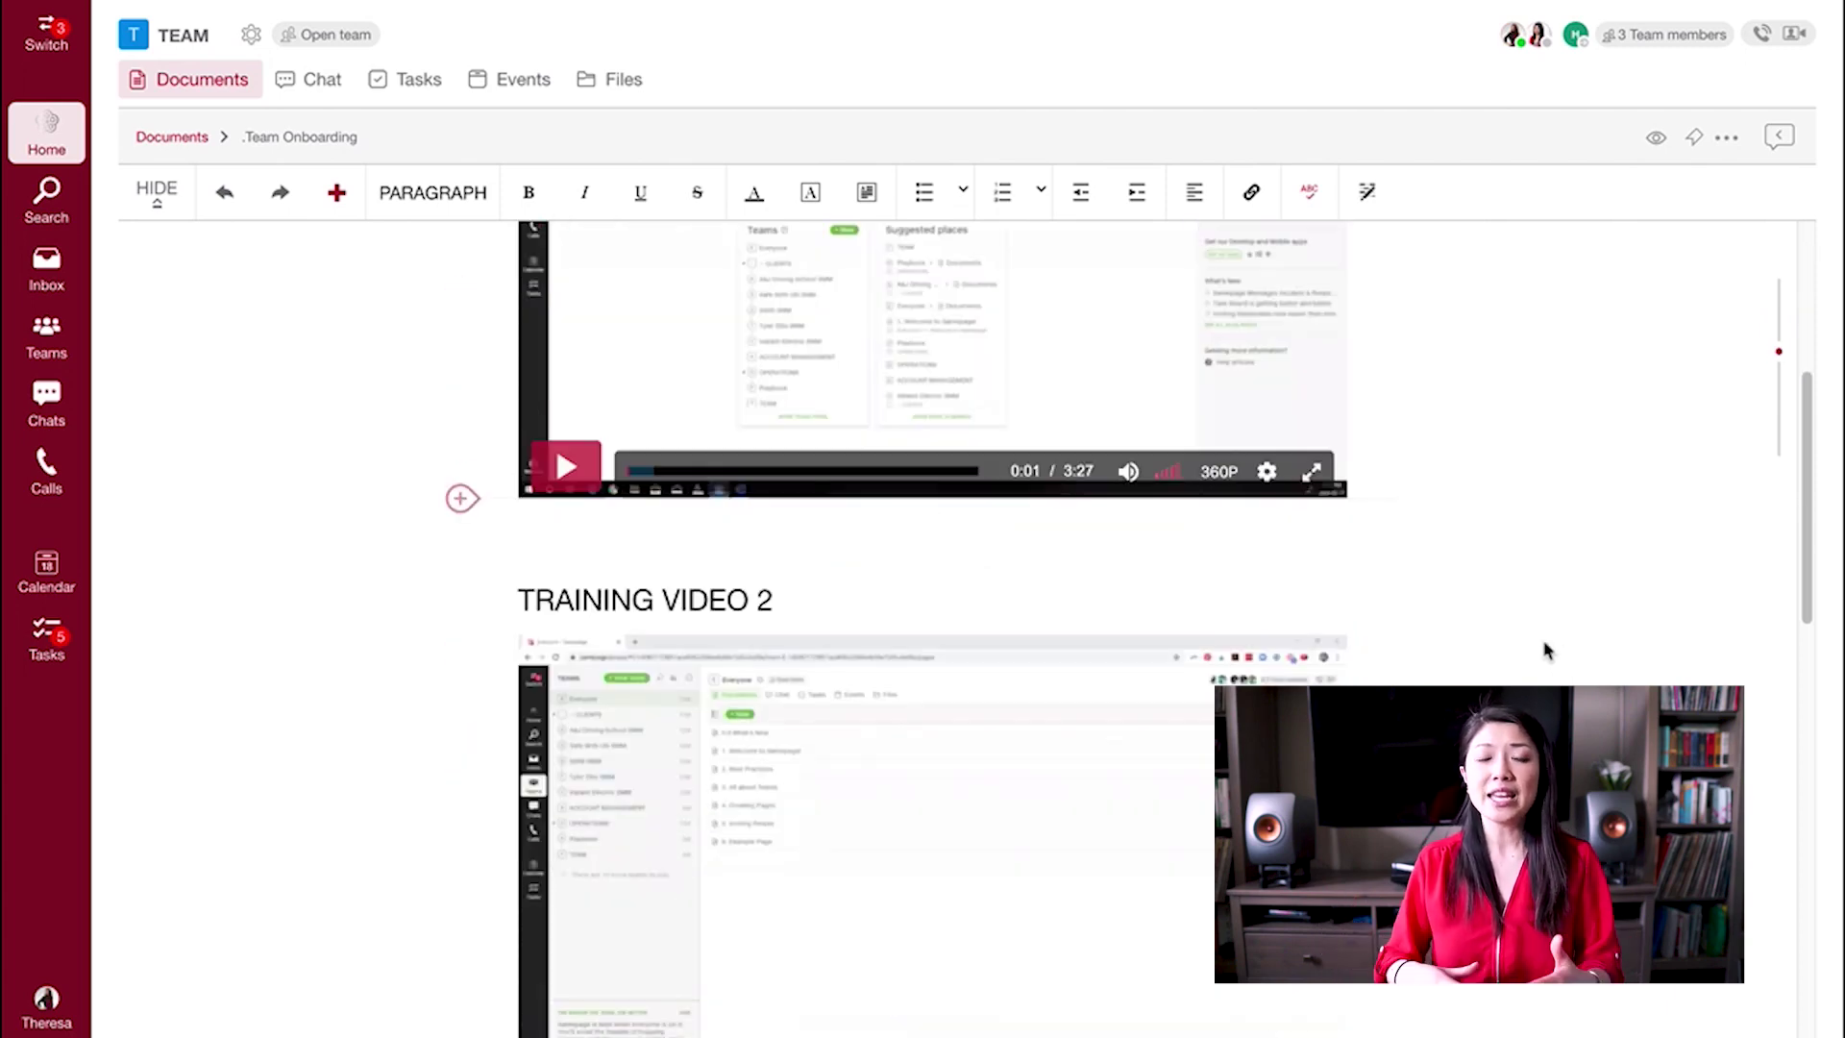
pyautogui.scroll(-5, 1546, 651)
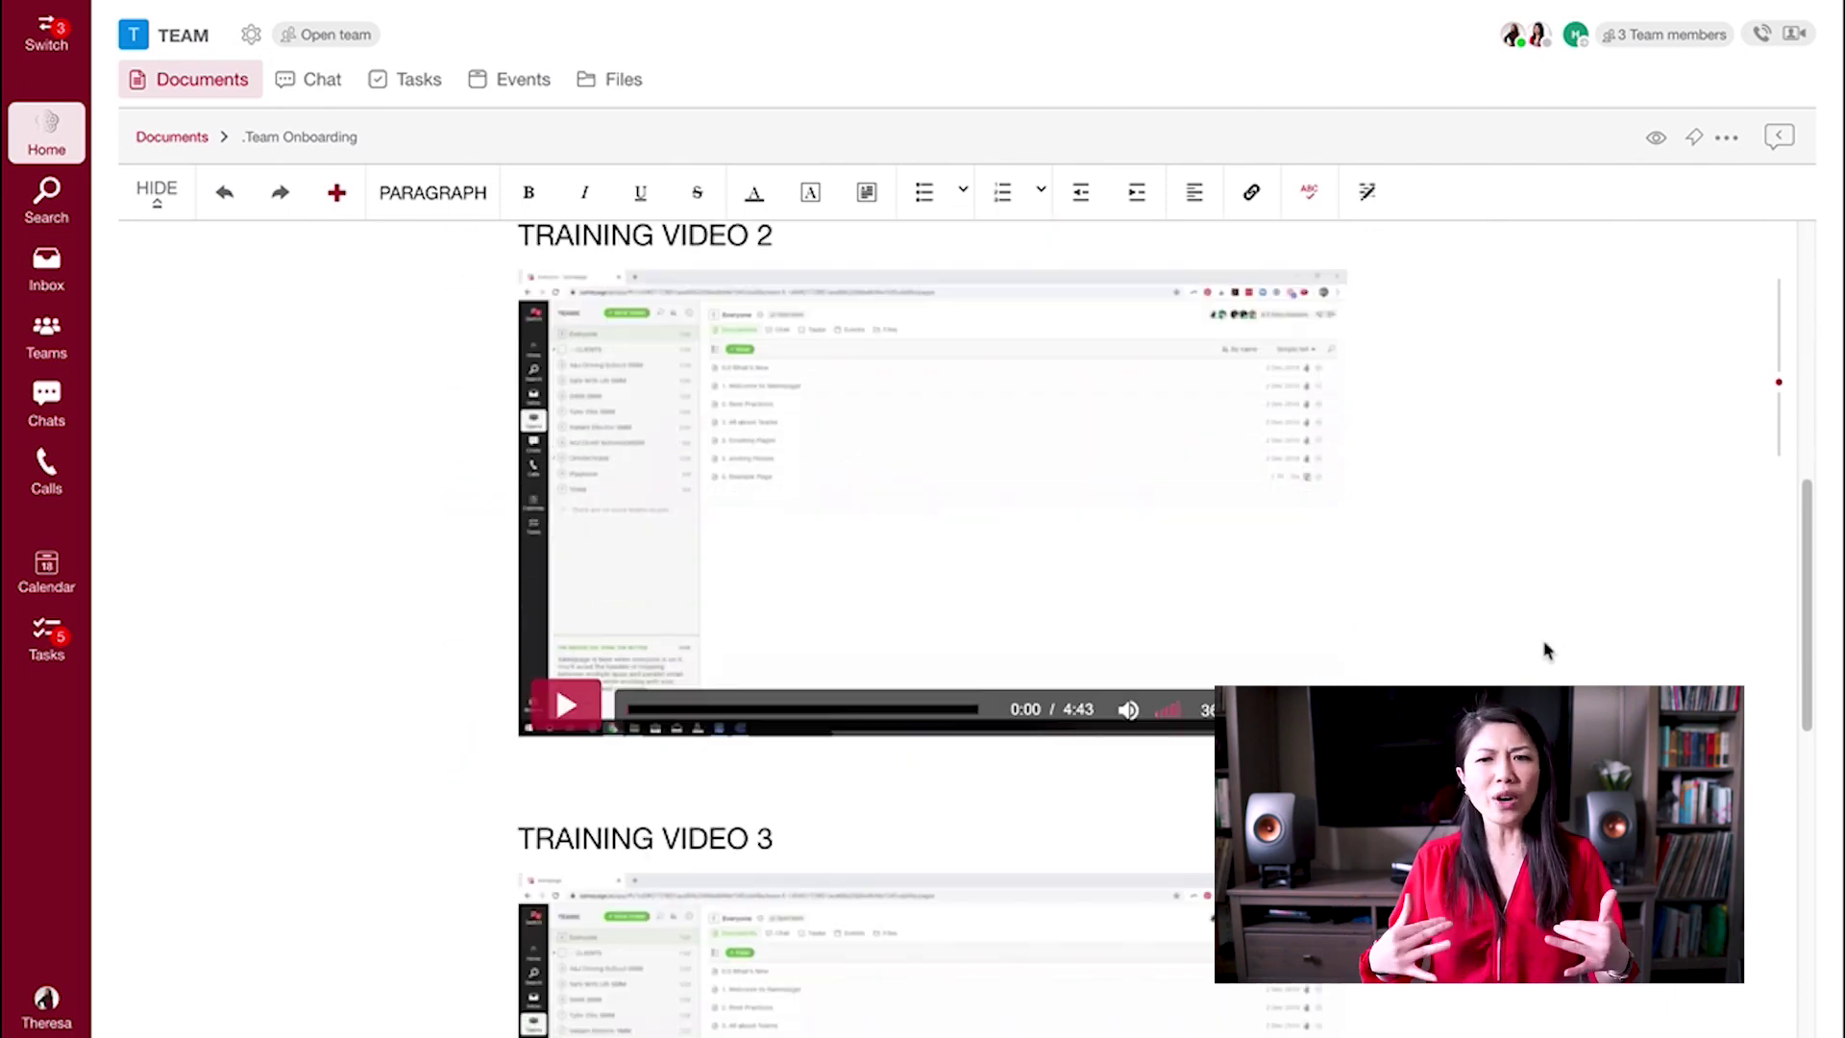
pyautogui.scroll(-3, 1547, 651)
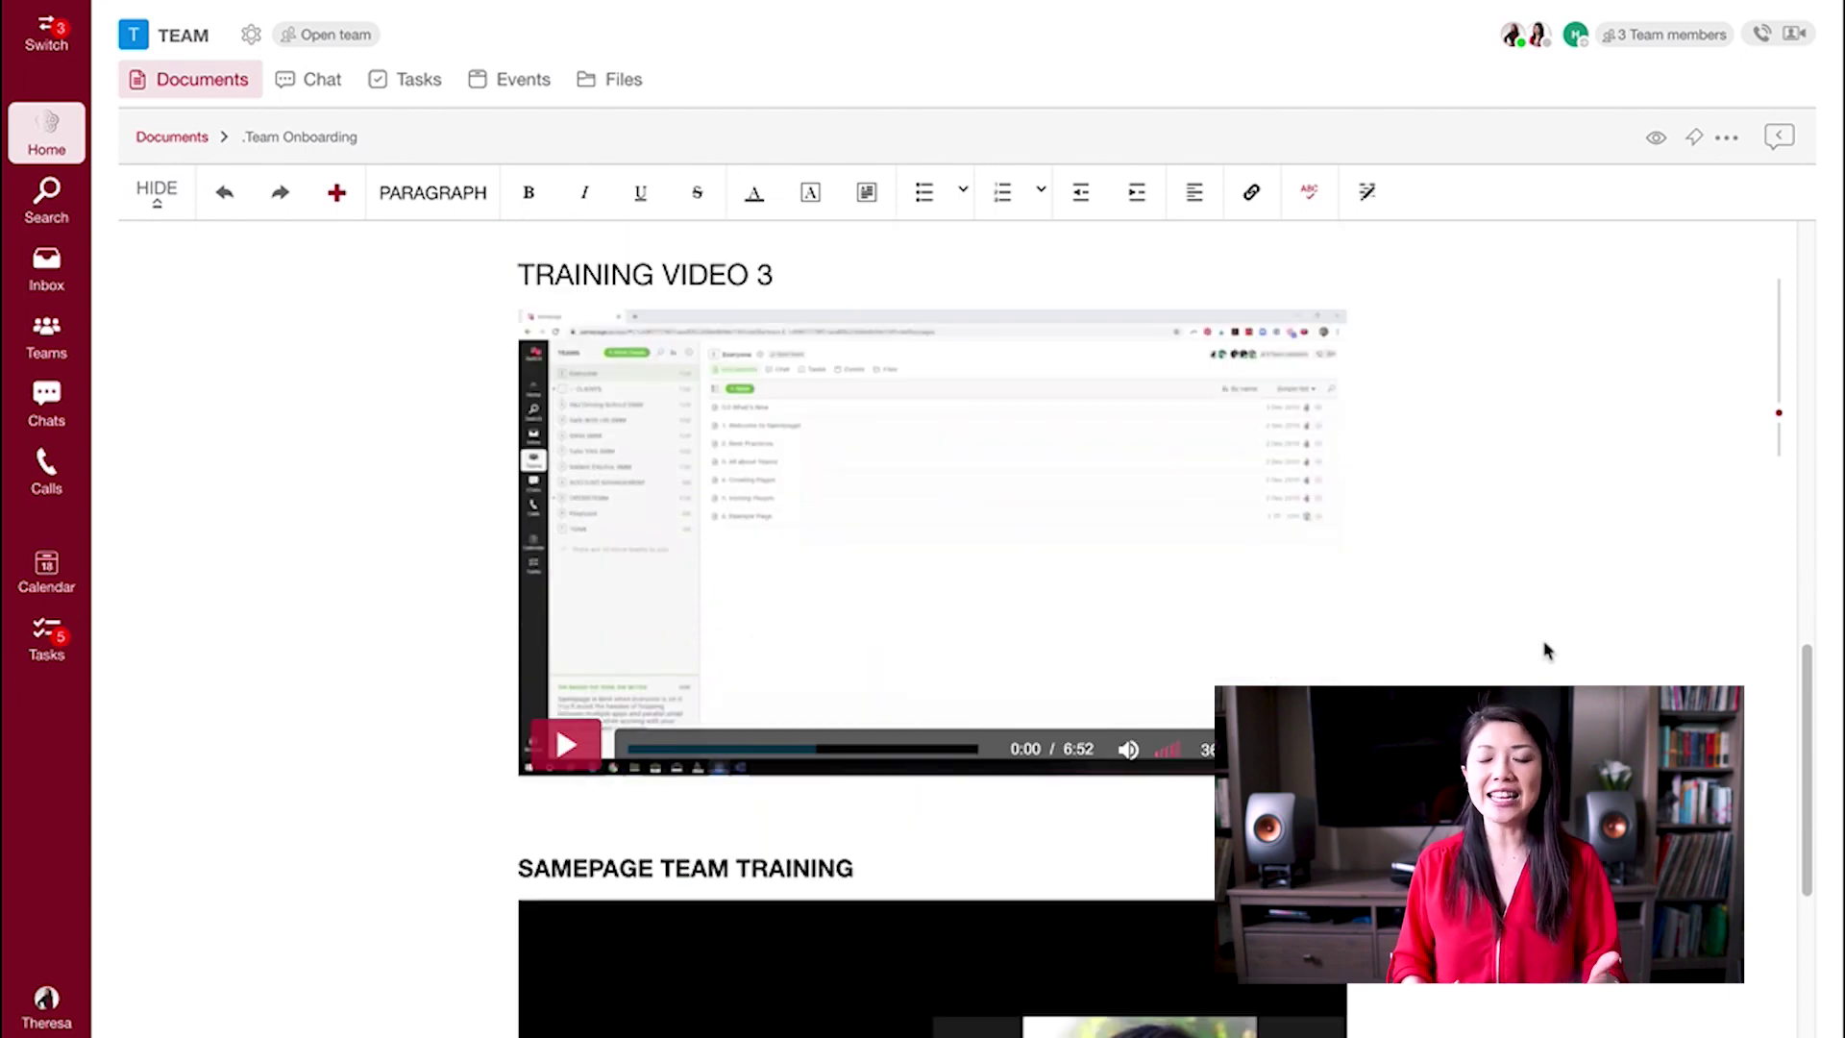
pyautogui.scroll(-4, 1546, 651)
pyautogui.scroll(-1, 1547, 651)
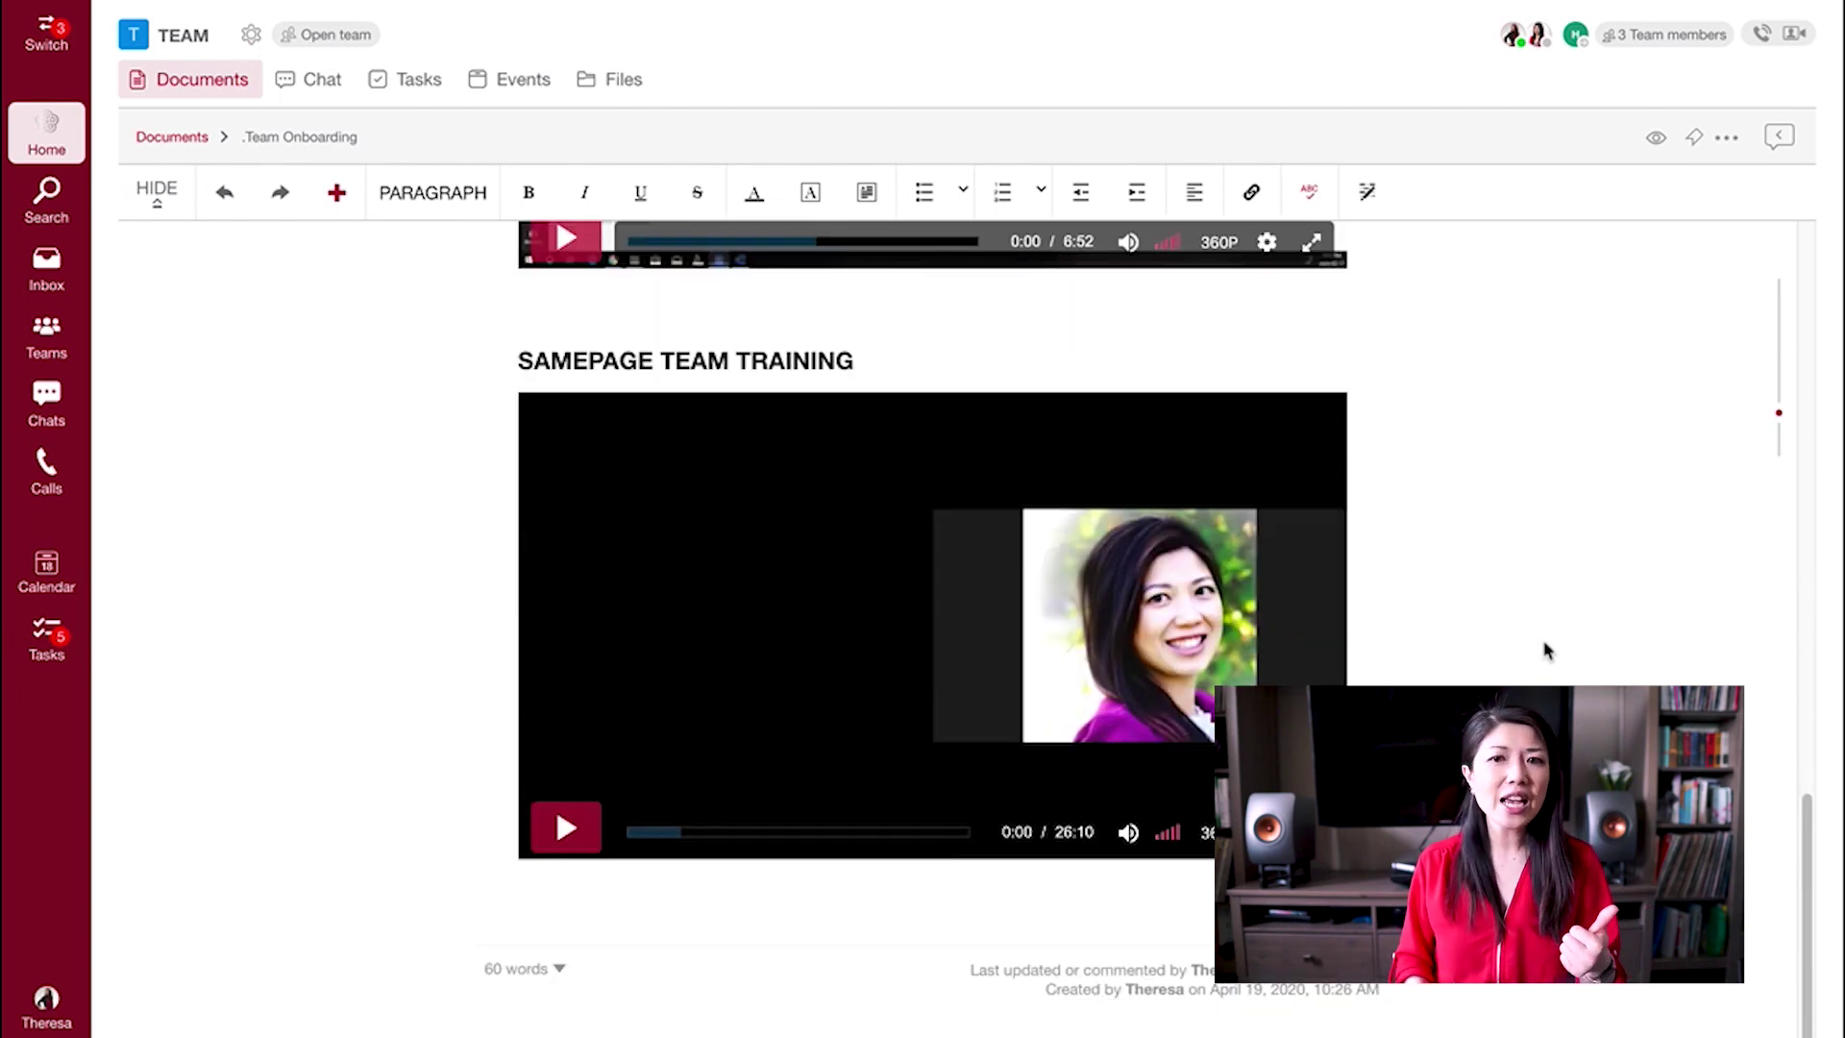
pyautogui.scroll(20, 1547, 651)
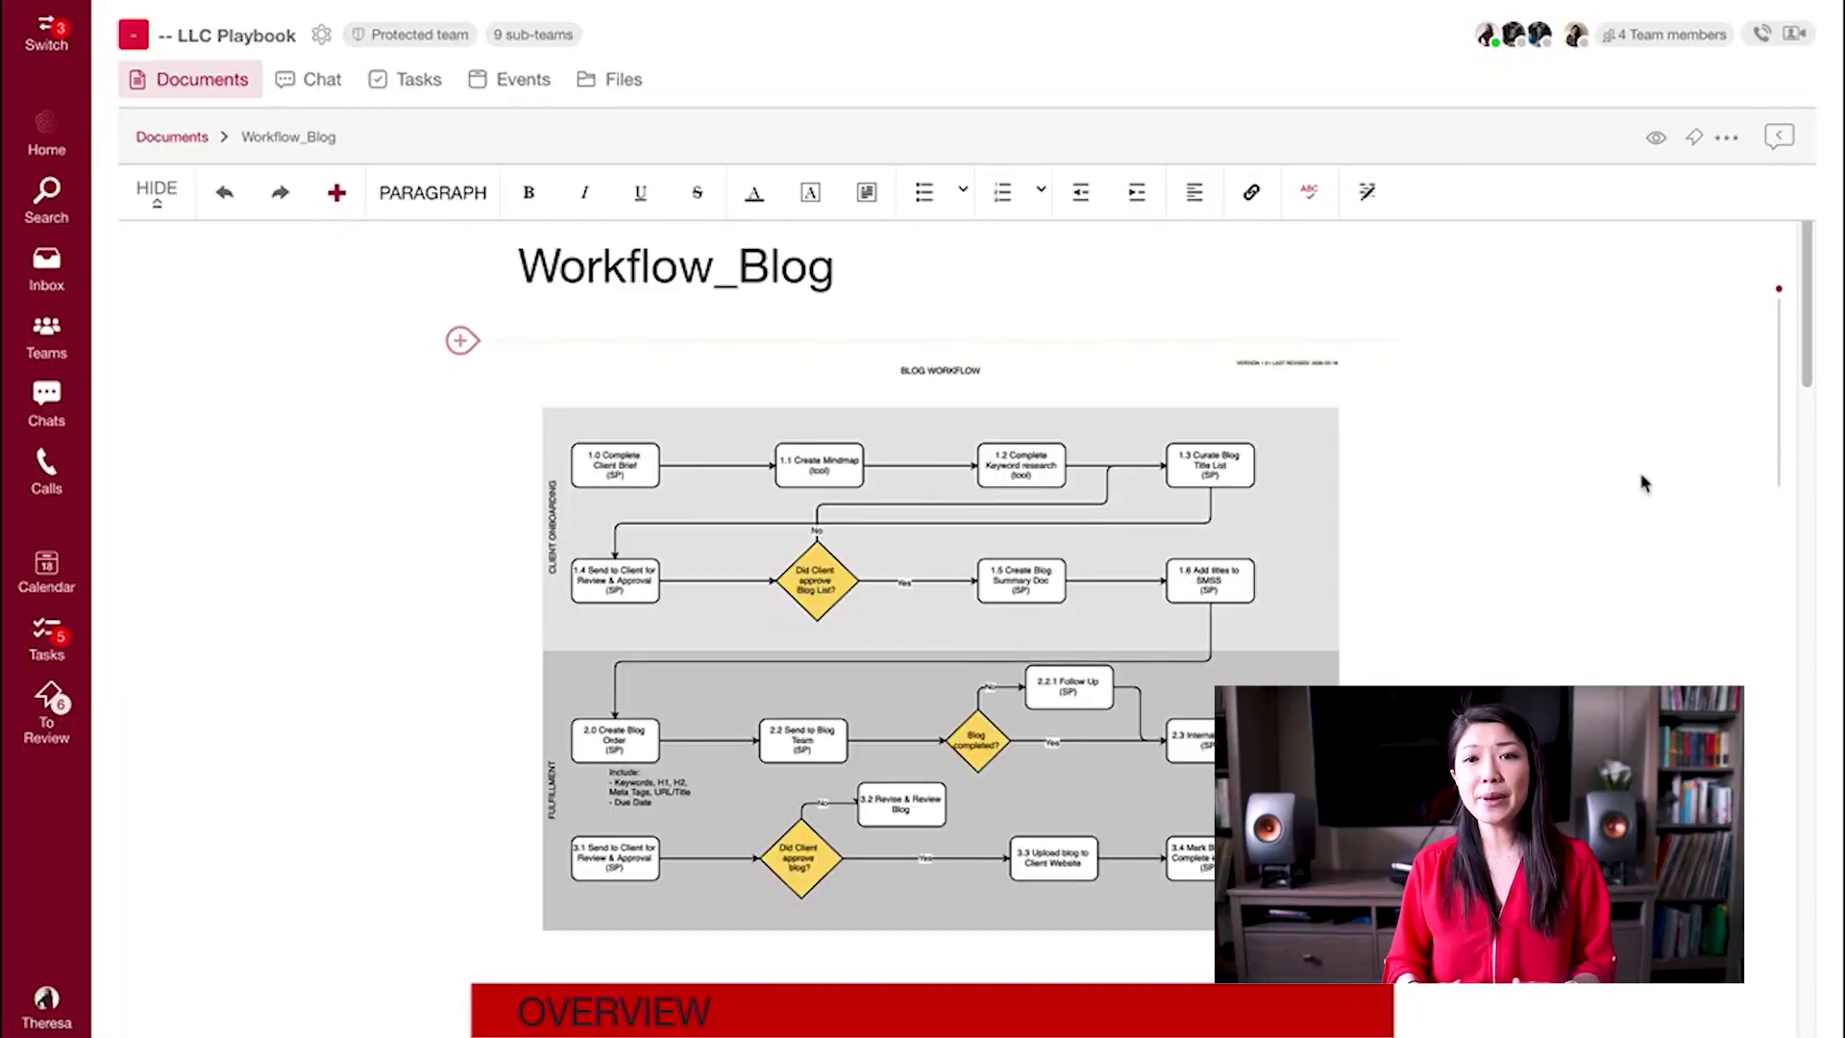
# Step: Examine the Workflow_Blog page from the workflow diagram down through the Overview, R.A.C.I and Attributes sections
pyautogui.scroll(-1, 1644, 484)
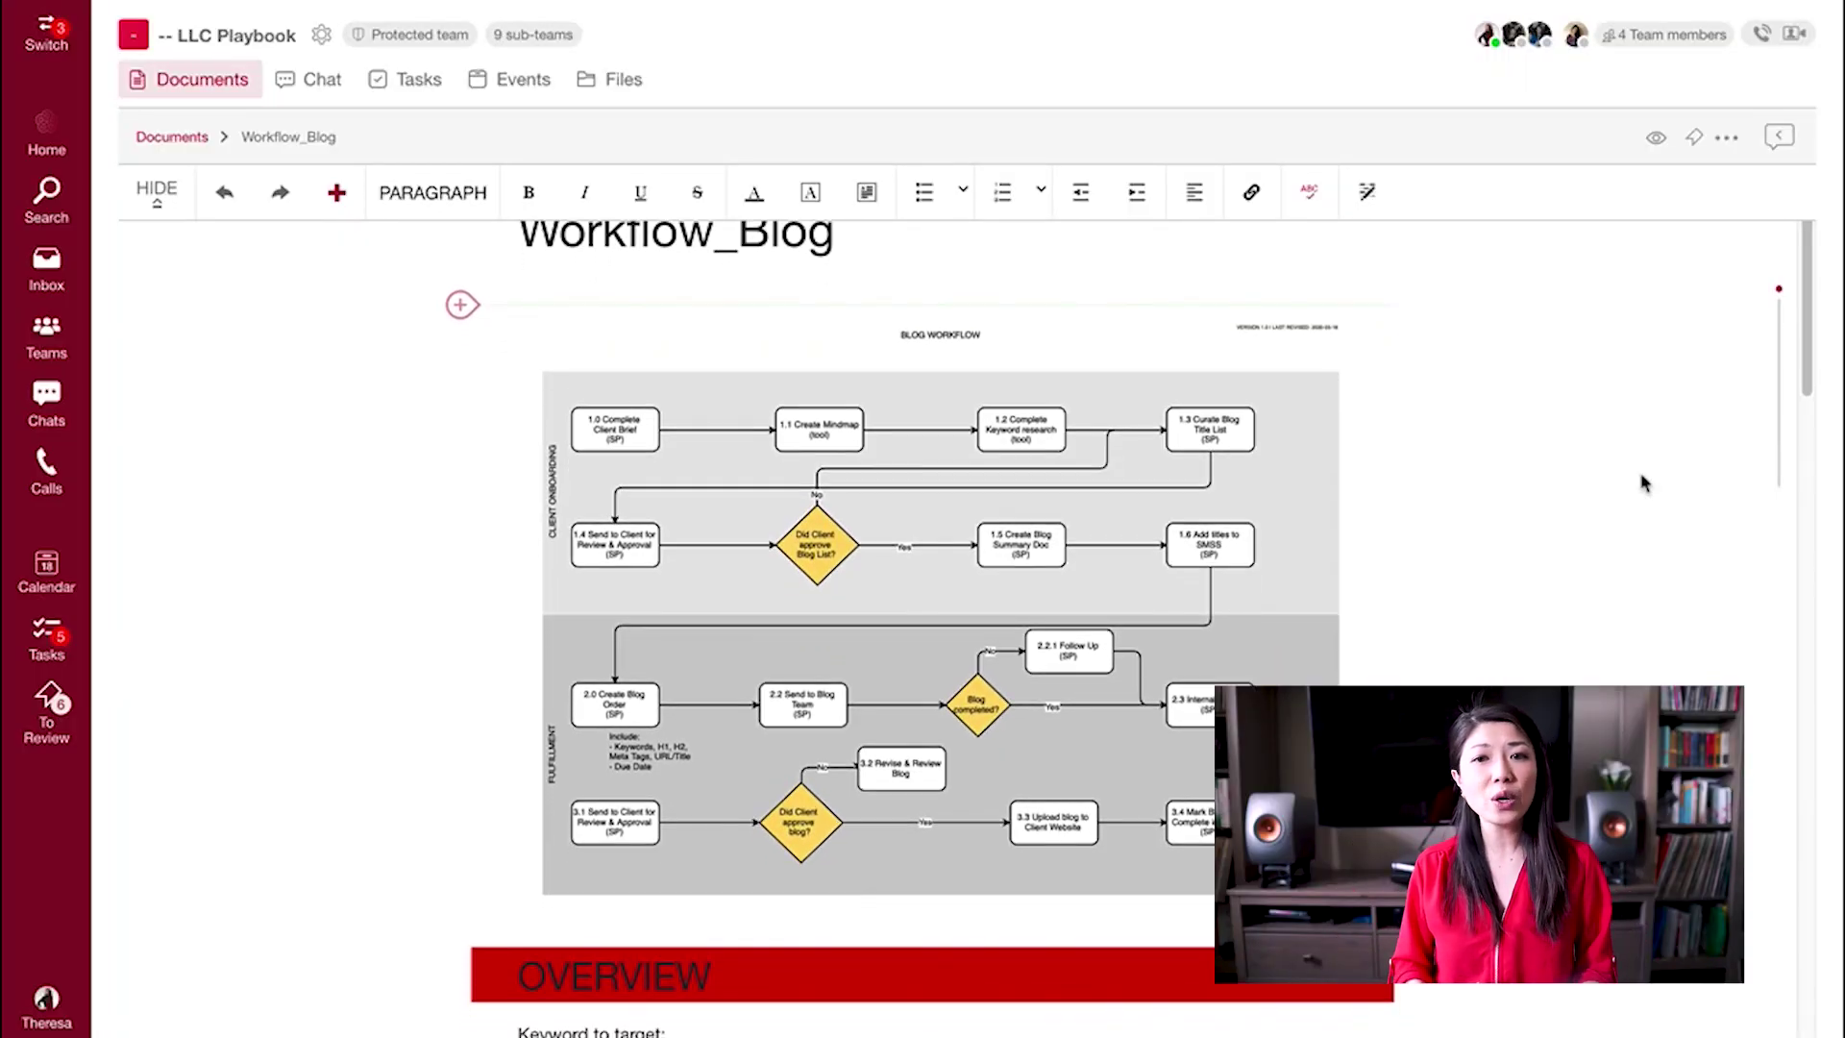
pyautogui.scroll(-2, 1644, 484)
pyautogui.scroll(-10, 1644, 483)
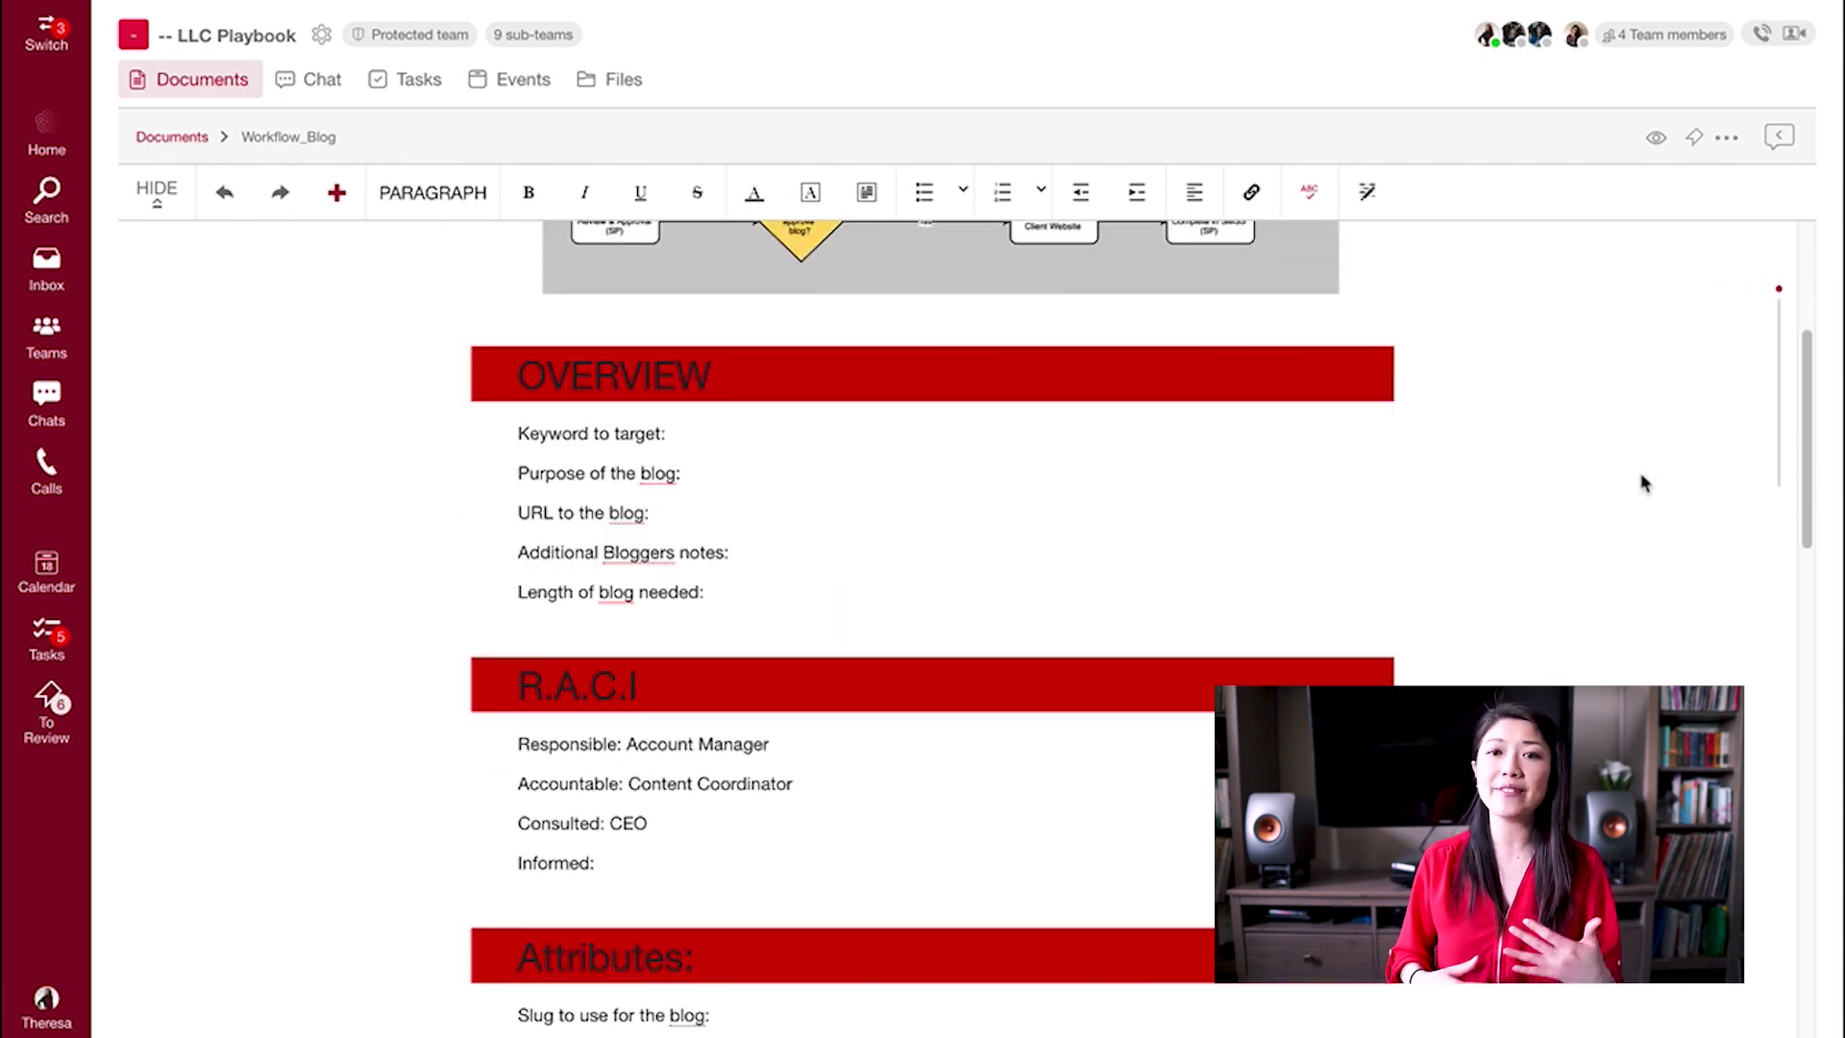
pyautogui.scroll(-2, 1618, 544)
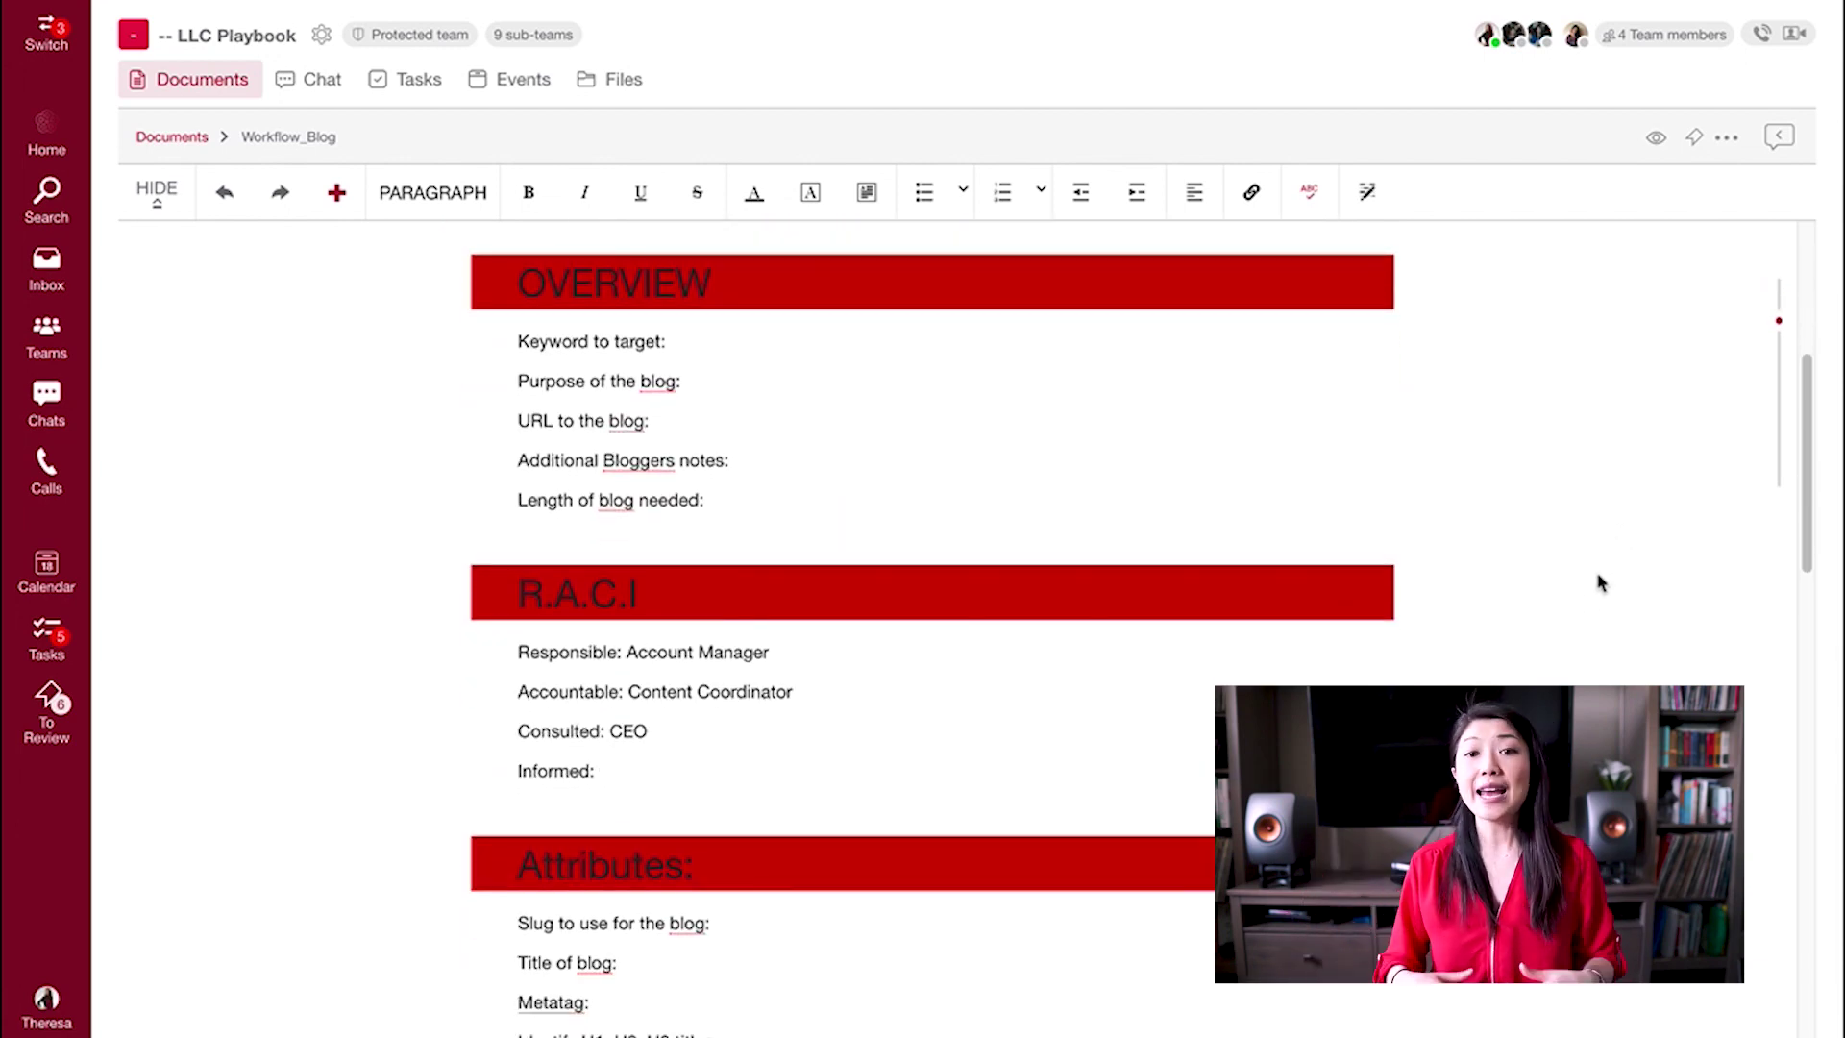